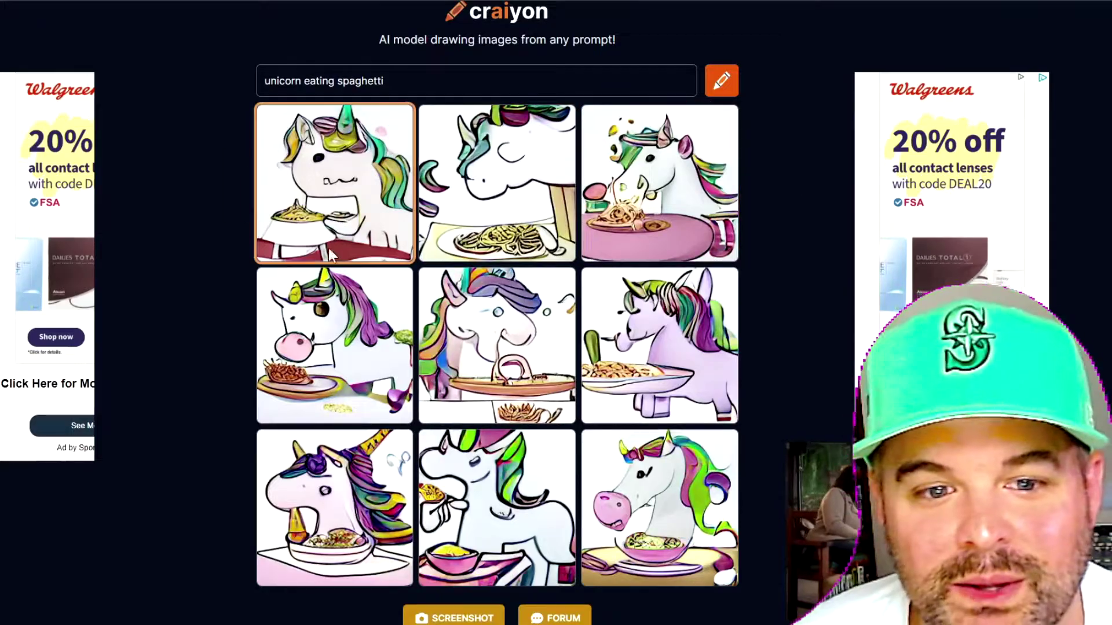
View the first and the top-right unicorn results enlarged, closing each in turn.
left_click(328, 247)
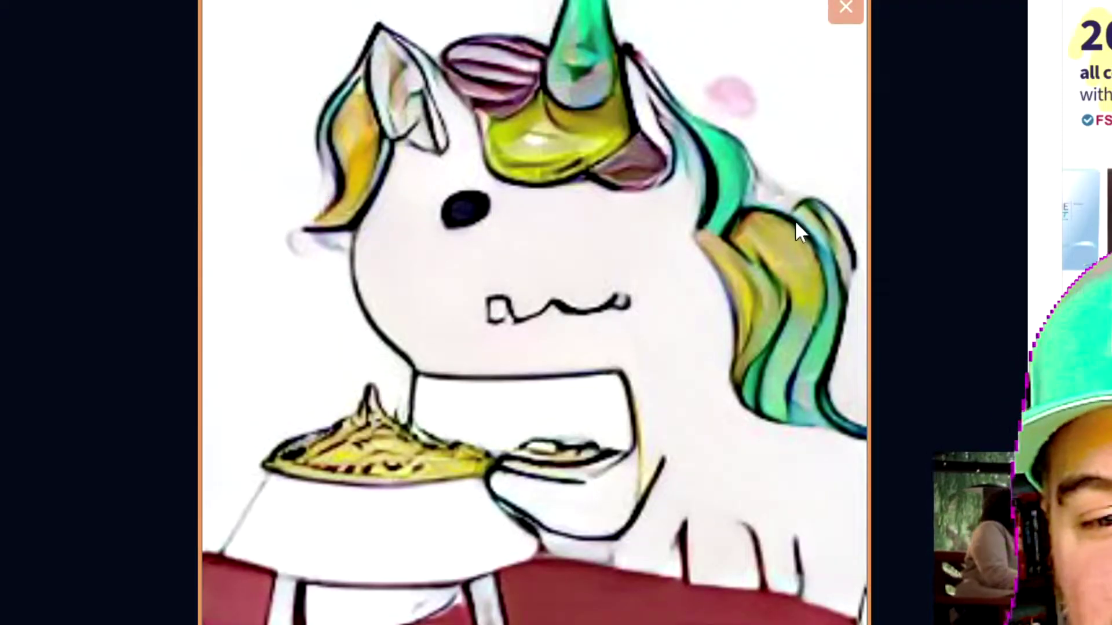
left_click(844, 9)
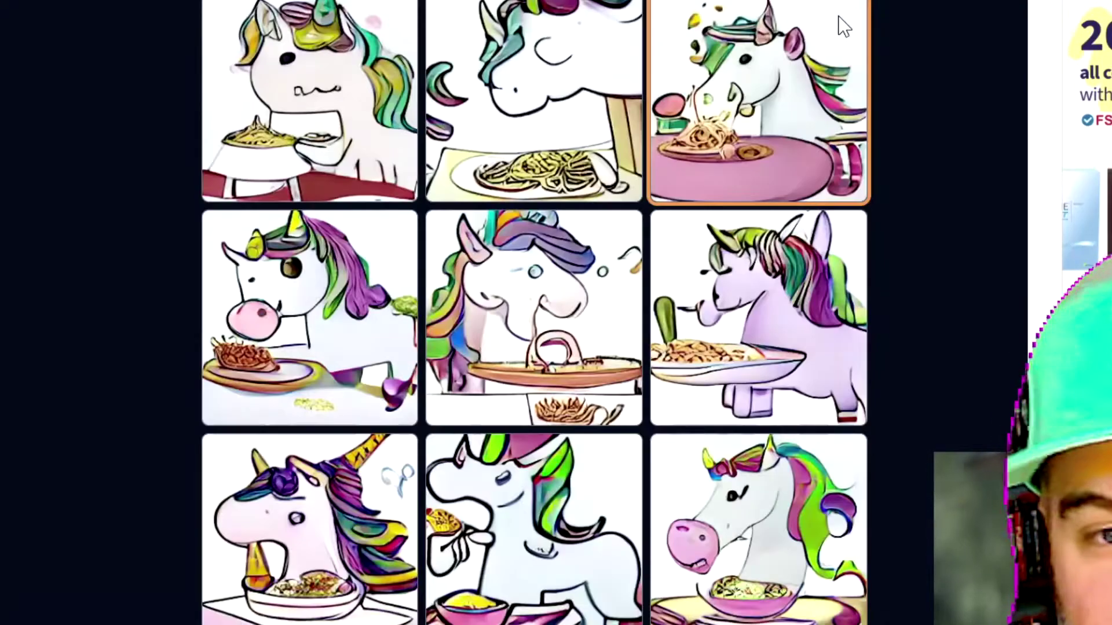
left_click(842, 23)
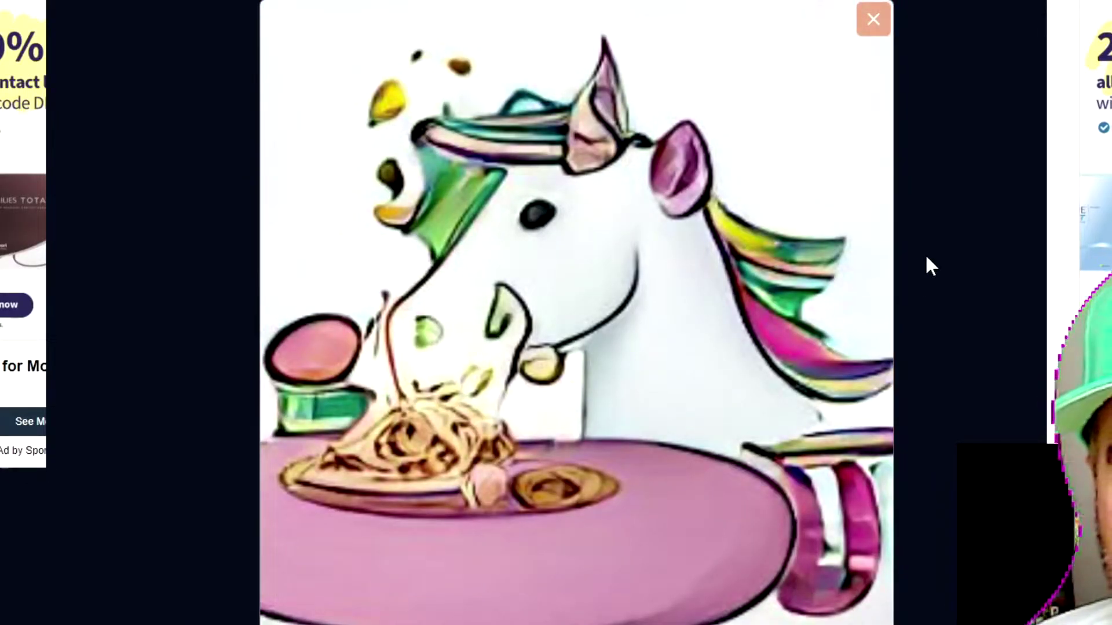
left_click(876, 29)
Enlarge the bottom-right unicorn result, the pink-nosed unicorn eating from a bowl.
left_click(1050, 149)
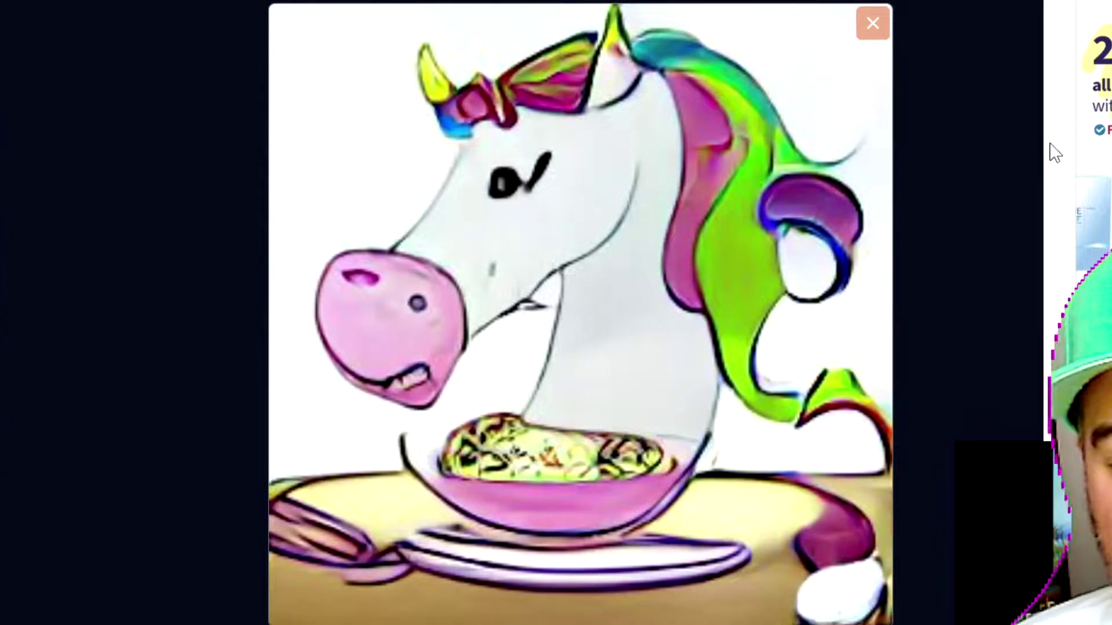
key("Right")
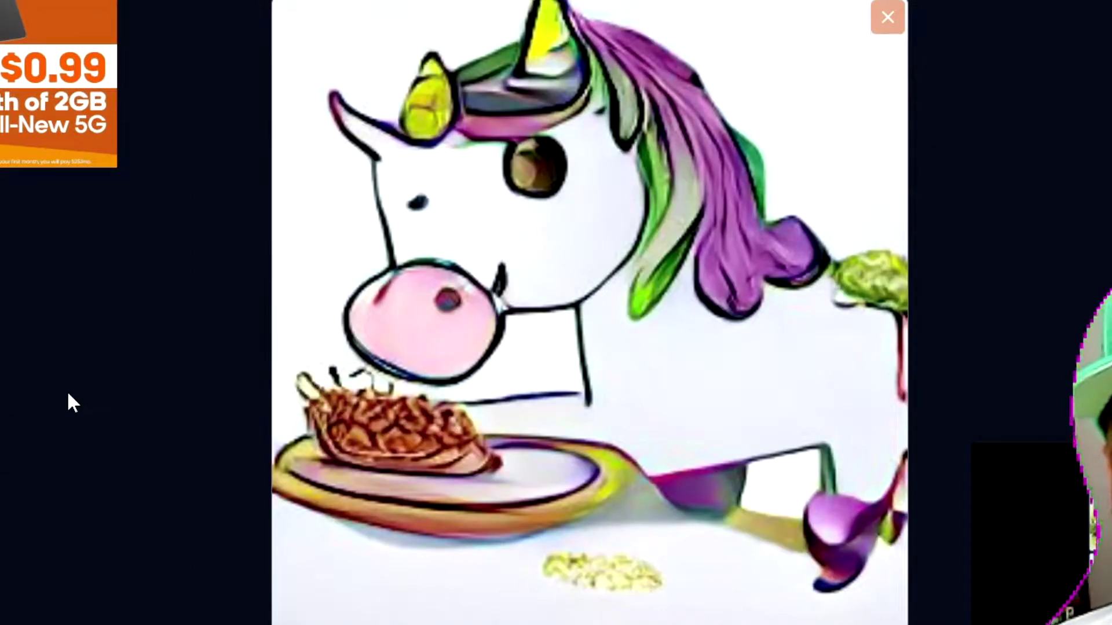
left_click(67, 391)
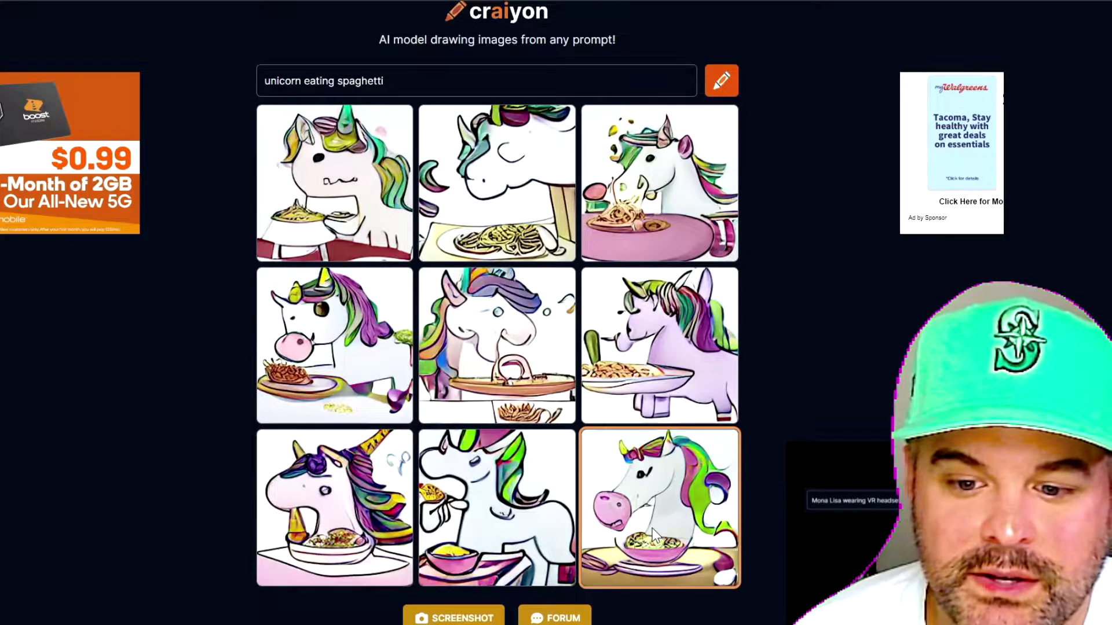
left_click(652, 528)
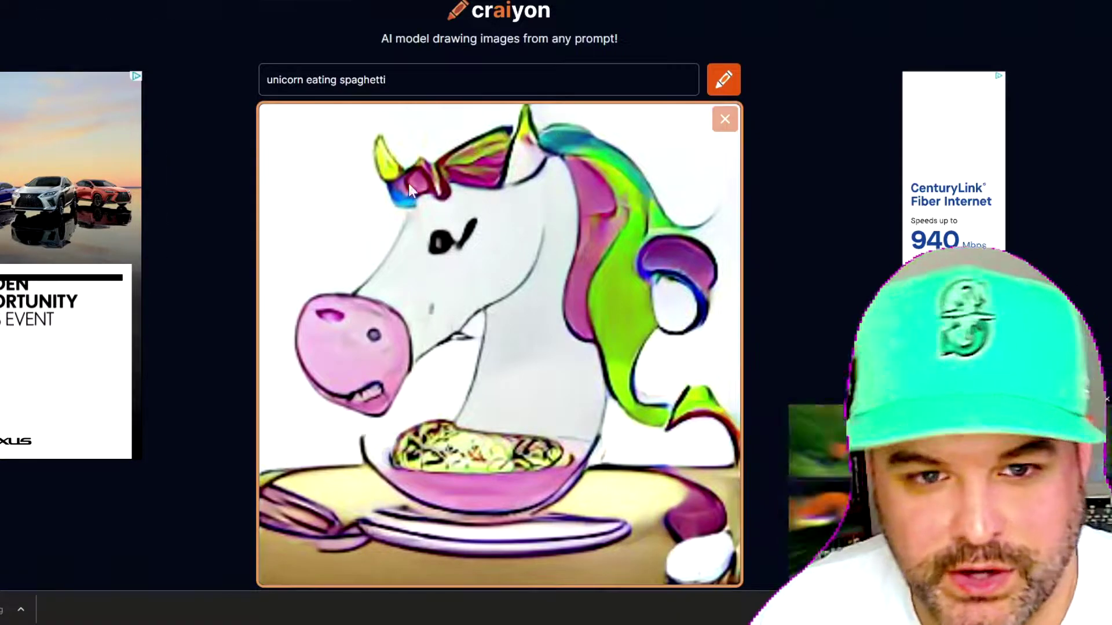
Replace the prompt with a public-figure YouTube video prompt and generate it.
triple_click(475, 79)
type("bill")
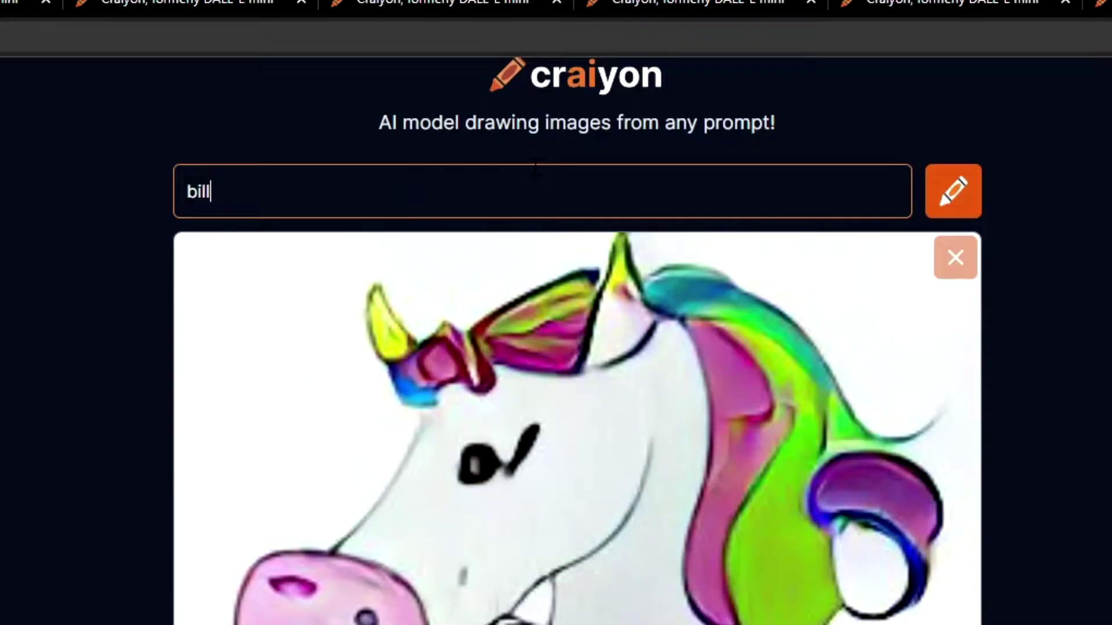
type(" clinton")
type(" flying on a plane")
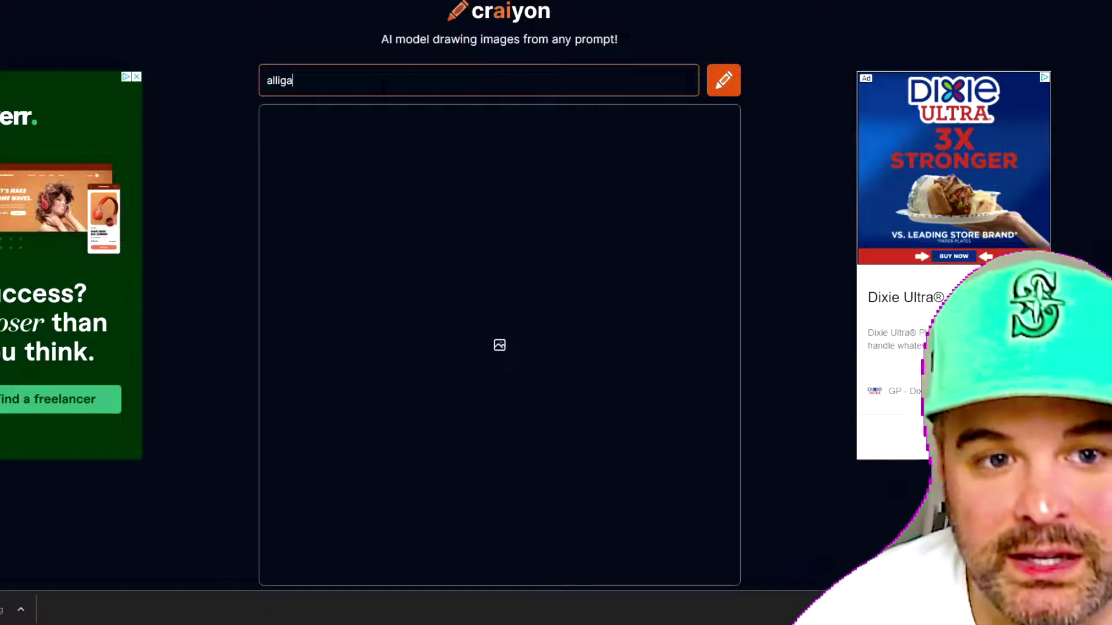
type("ator doing")
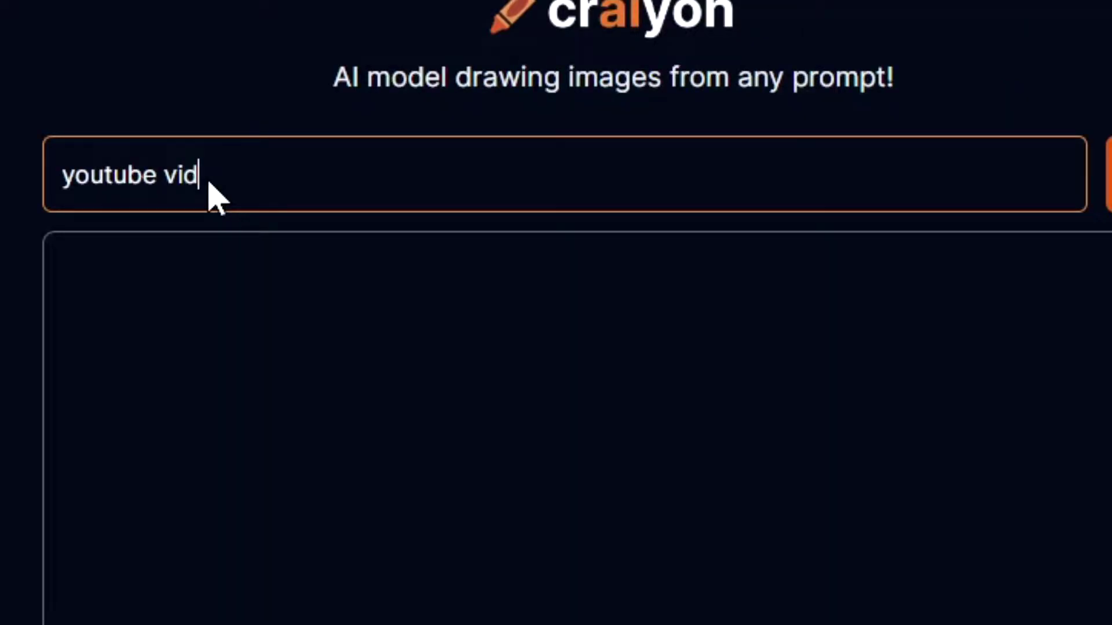
key("Return")
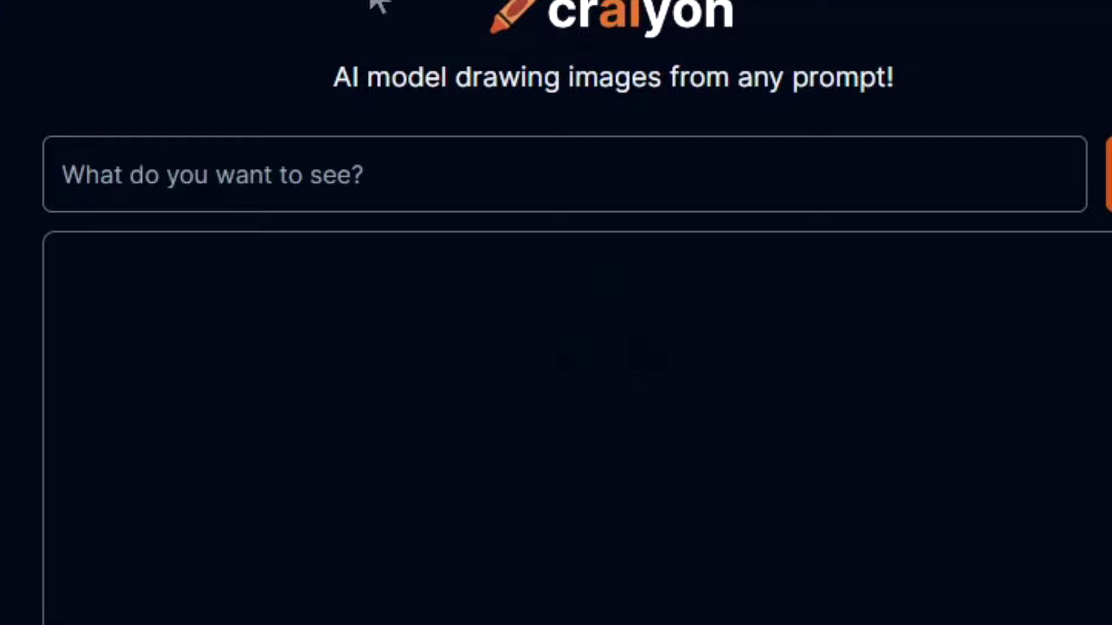
Generate the 'cat running for president' and 'rocket crashing into mars' prompts.
left_click(280, 167)
type("cat running for president")
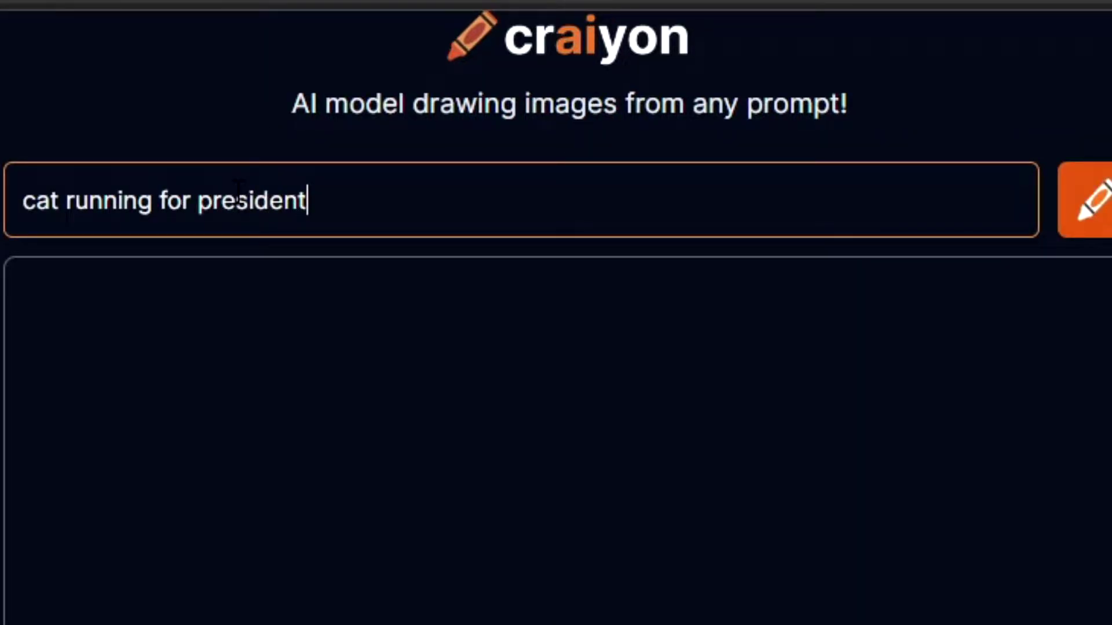
left_click(1084, 211)
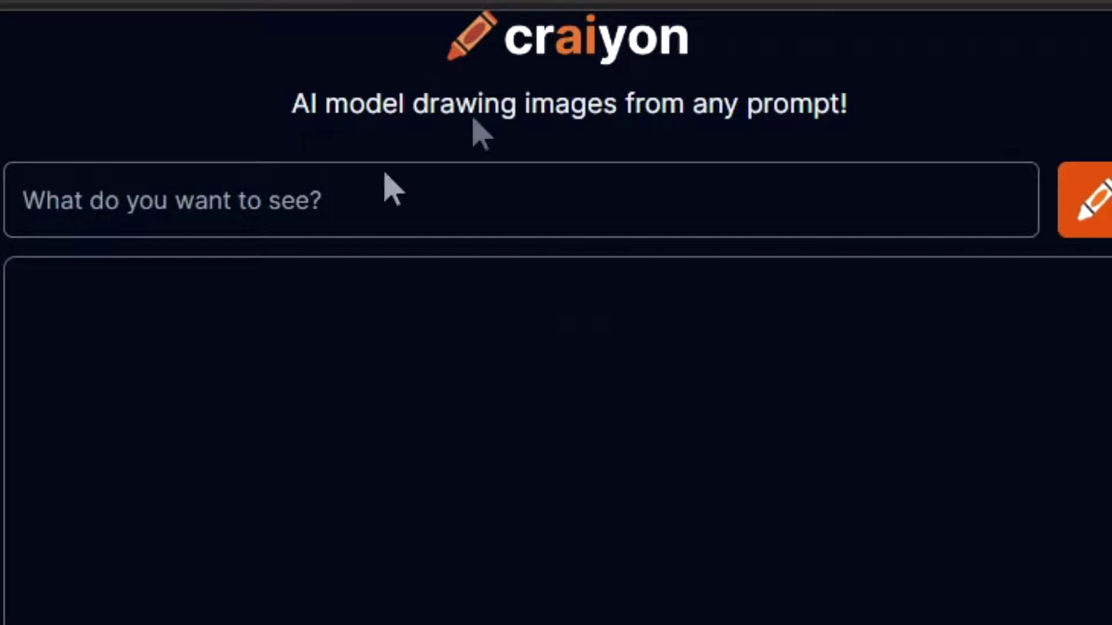
type("slap chop")
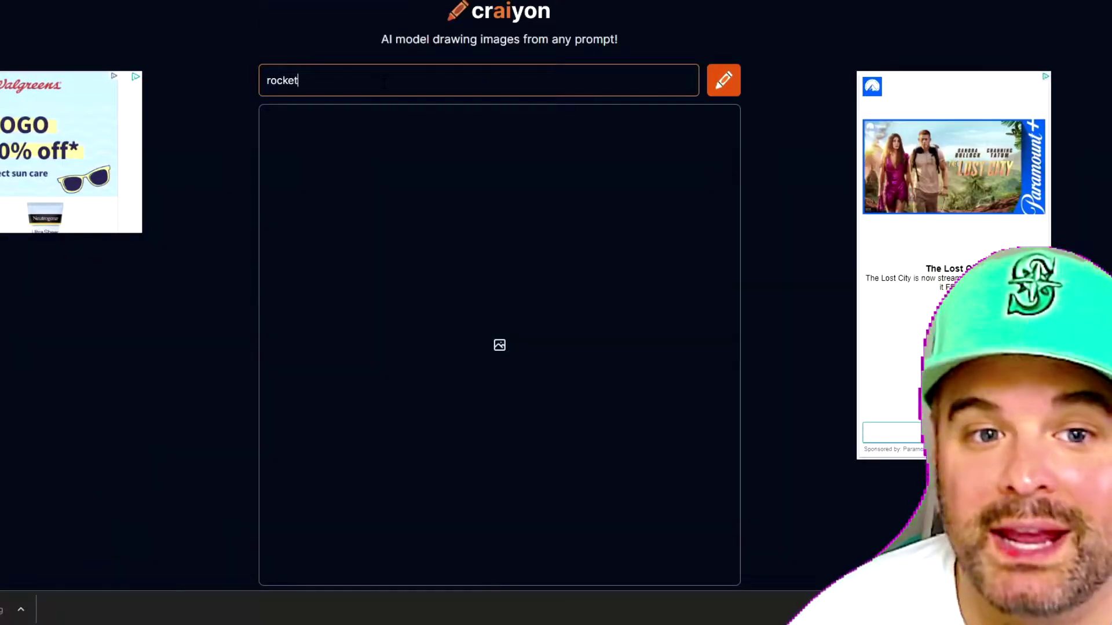
type("crashing into mars")
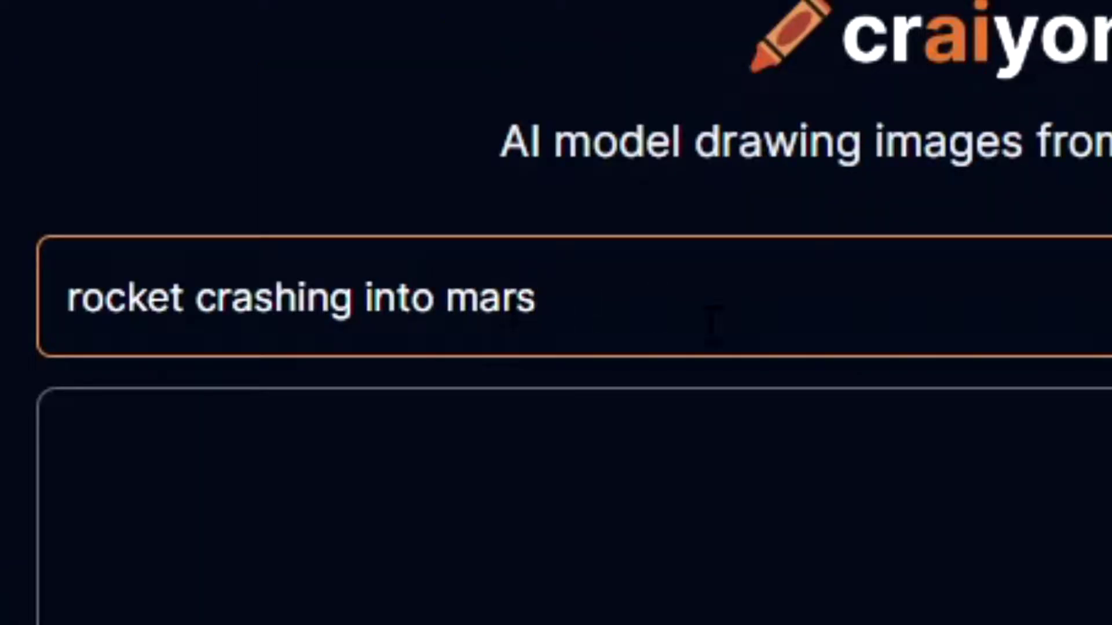
key("Return")
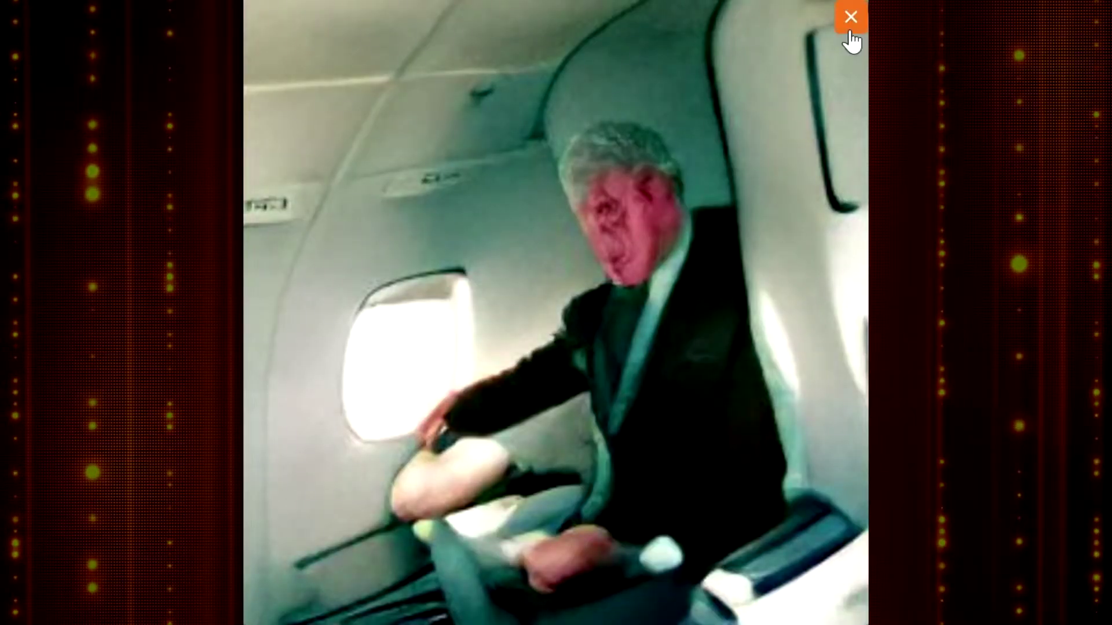
View the top-middle, top-right and middle-left plane results enlarged, one after another.
left_click(849, 32)
left_click(625, 106)
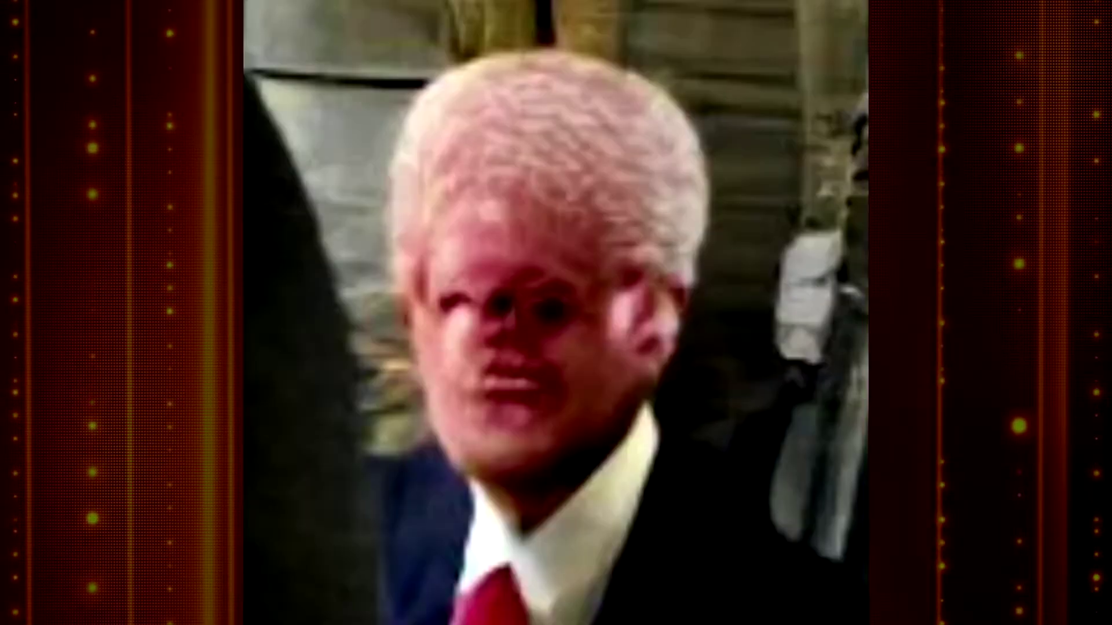
left_click(850, 16)
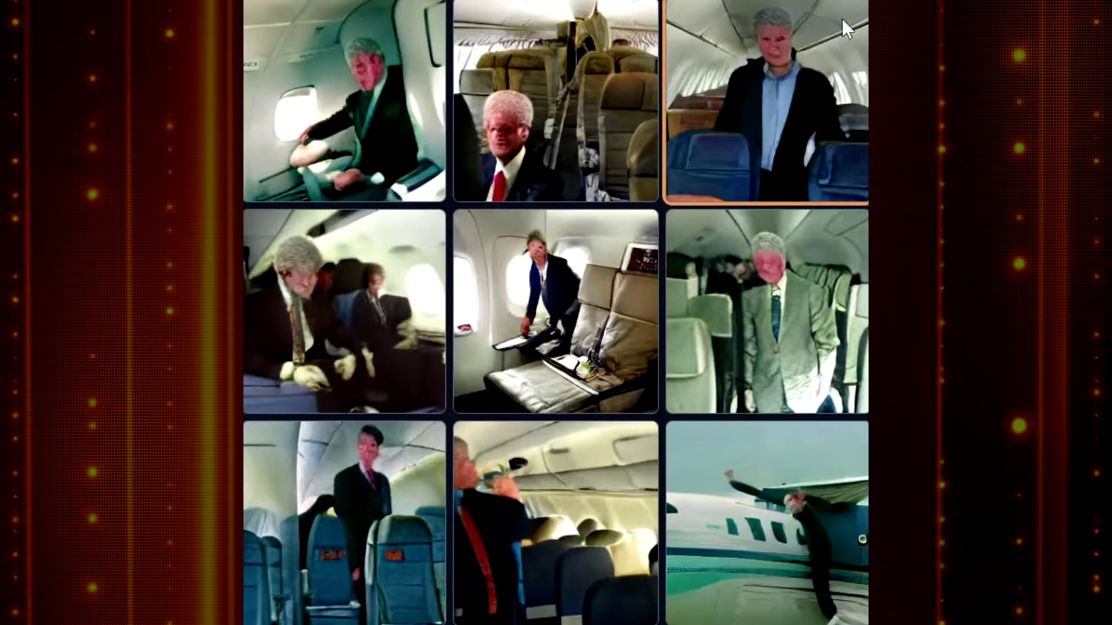
left_click(798, 96)
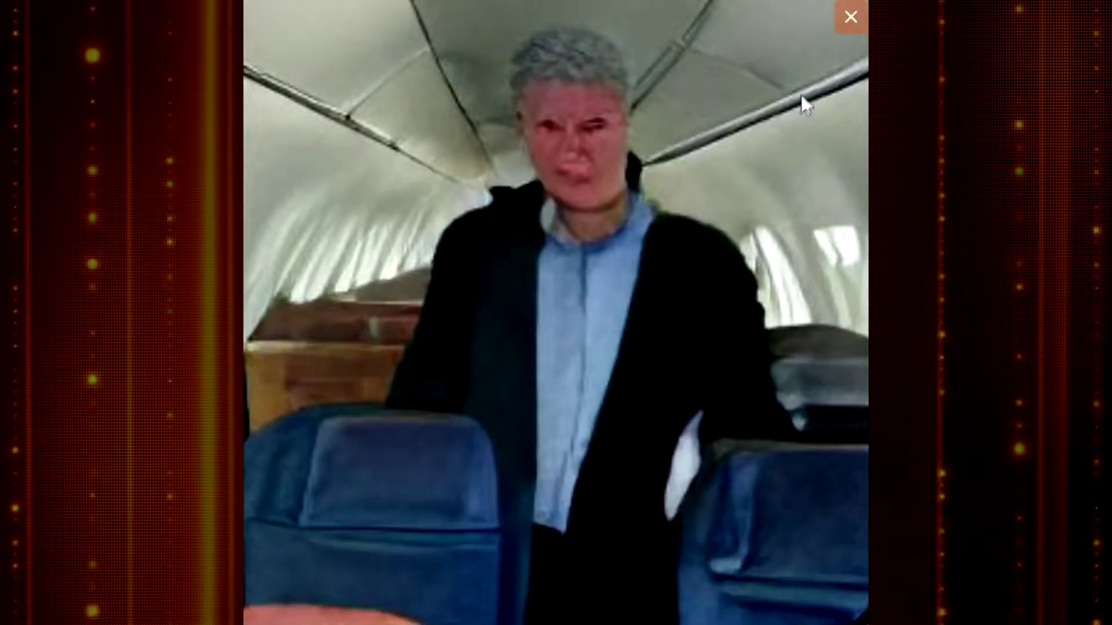
left_click(853, 29)
left_click(396, 354)
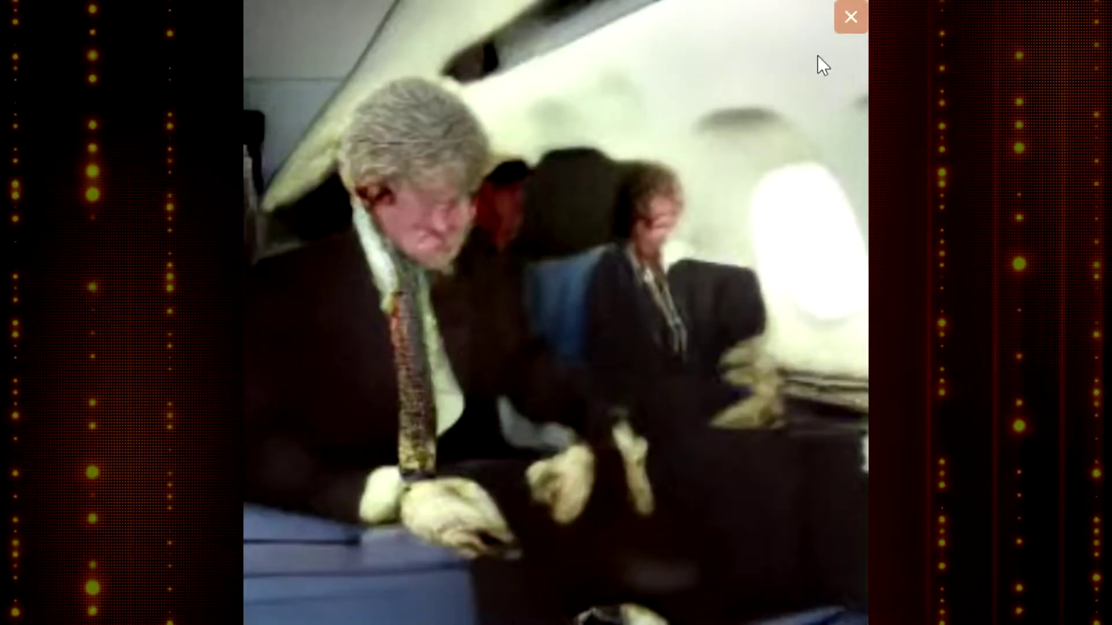
left_click(850, 17)
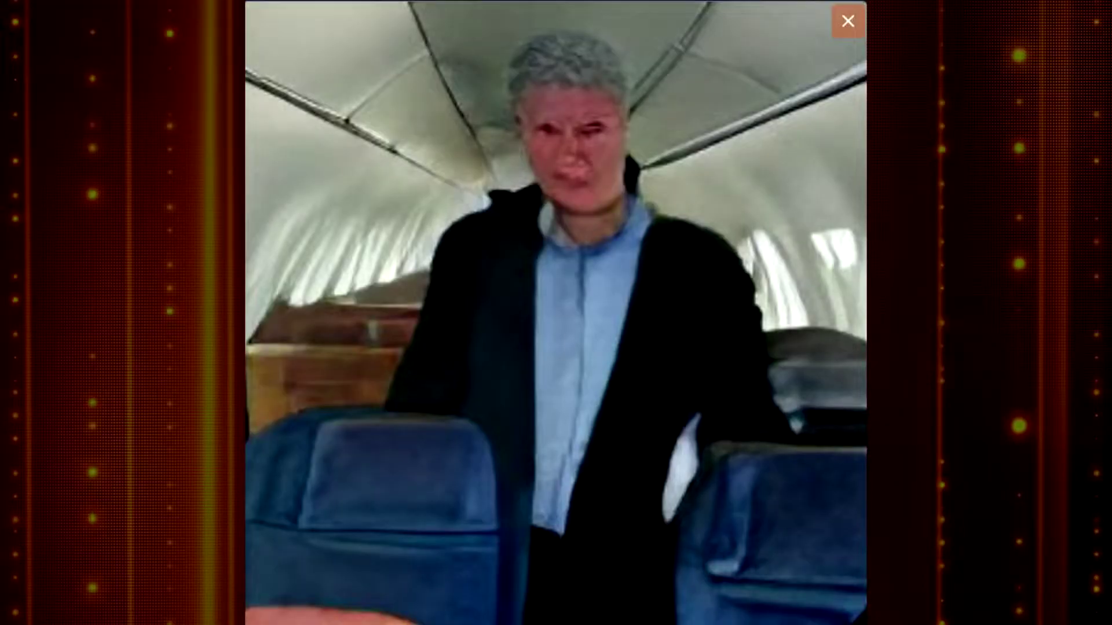
Save a PNG screenshot of the enlarged alligator stand-up comedy image.
scroll(556, 313, "down", 3)
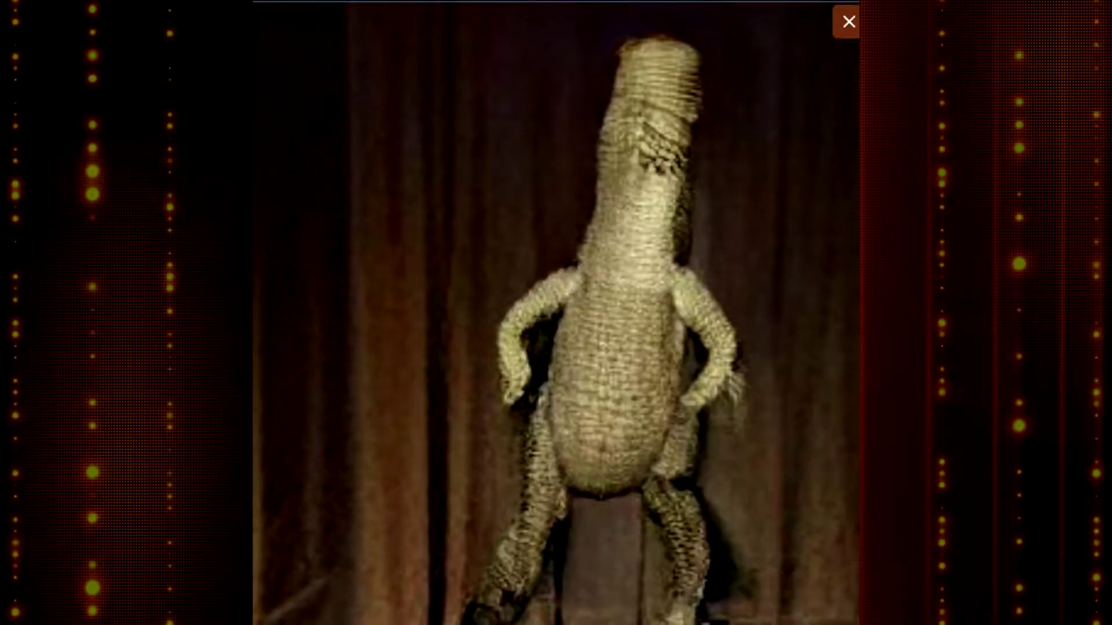
scroll(556, 313, "down", 1)
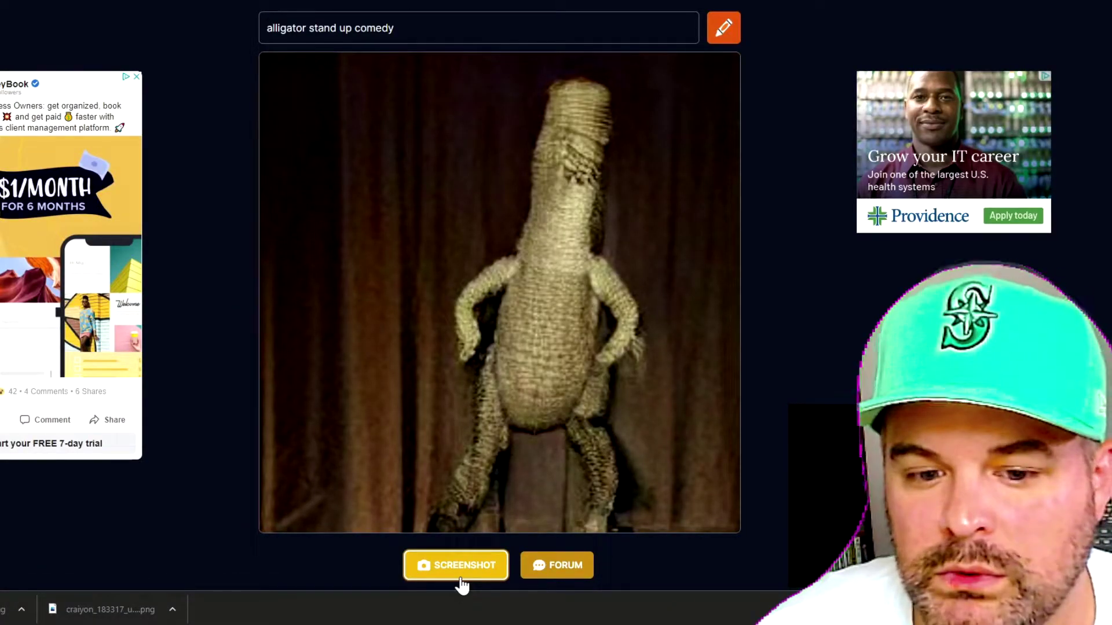
left_click(458, 565)
Browse the YouTube video and cat-for-president grids and enlarge the top-right cat result.
scroll(499, 290, "up", 2)
scroll(499, 313, "down", 1)
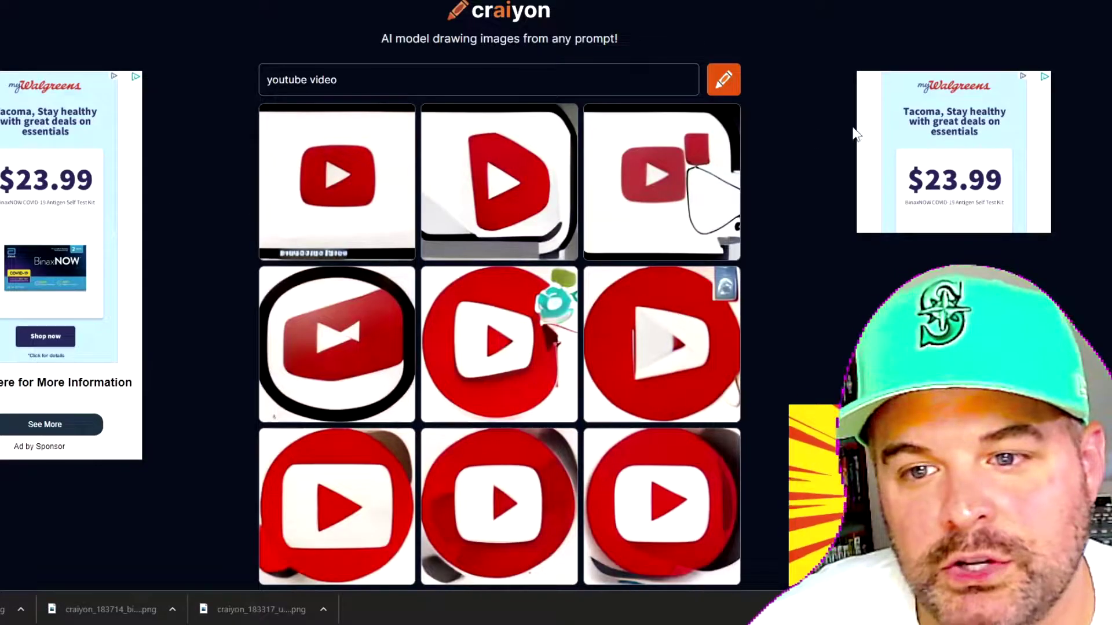
scroll(499, 312, "down", 2)
scroll(499, 312, "up", 3)
scroll(499, 313, "down", 1)
scroll(499, 312, "up", 1)
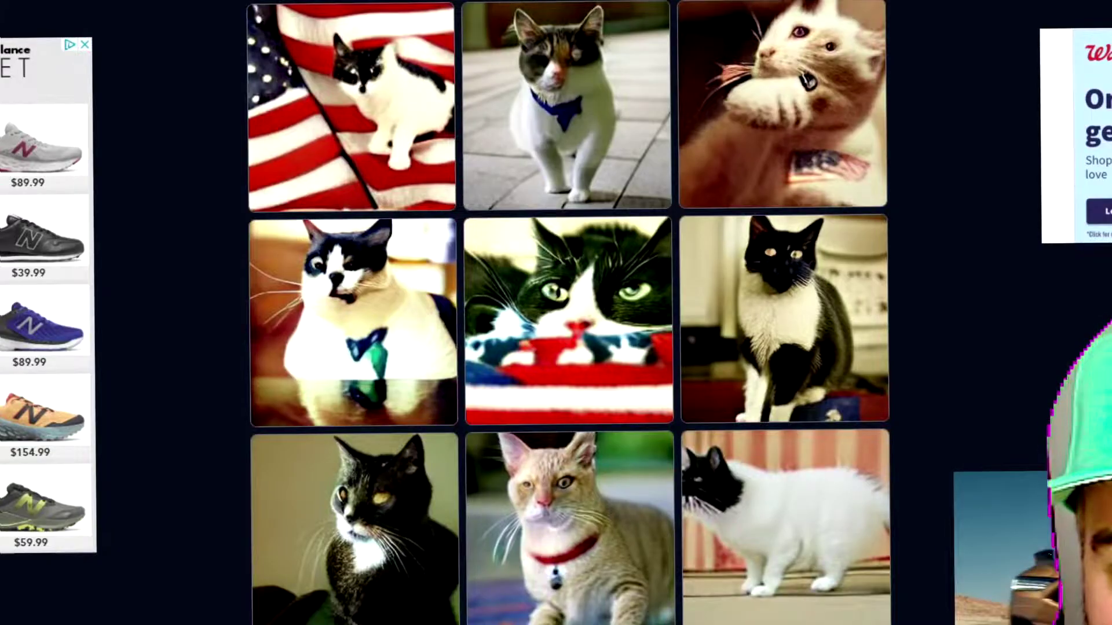
scroll(567, 313, "up", 3)
scroll(566, 313, "down", 1)
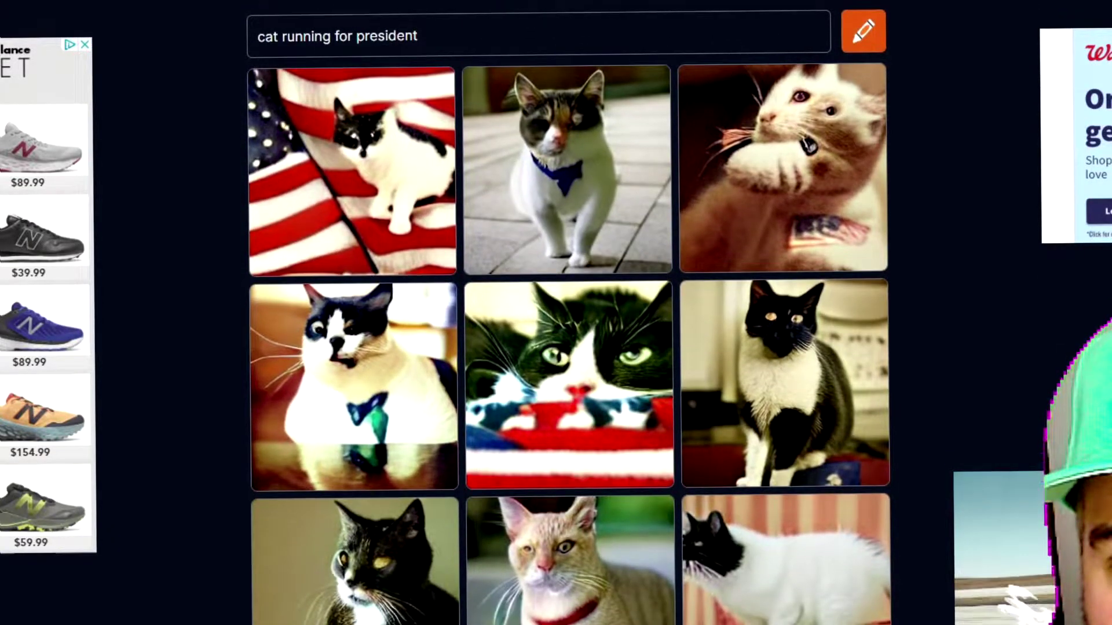
scroll(566, 317, "up", 1)
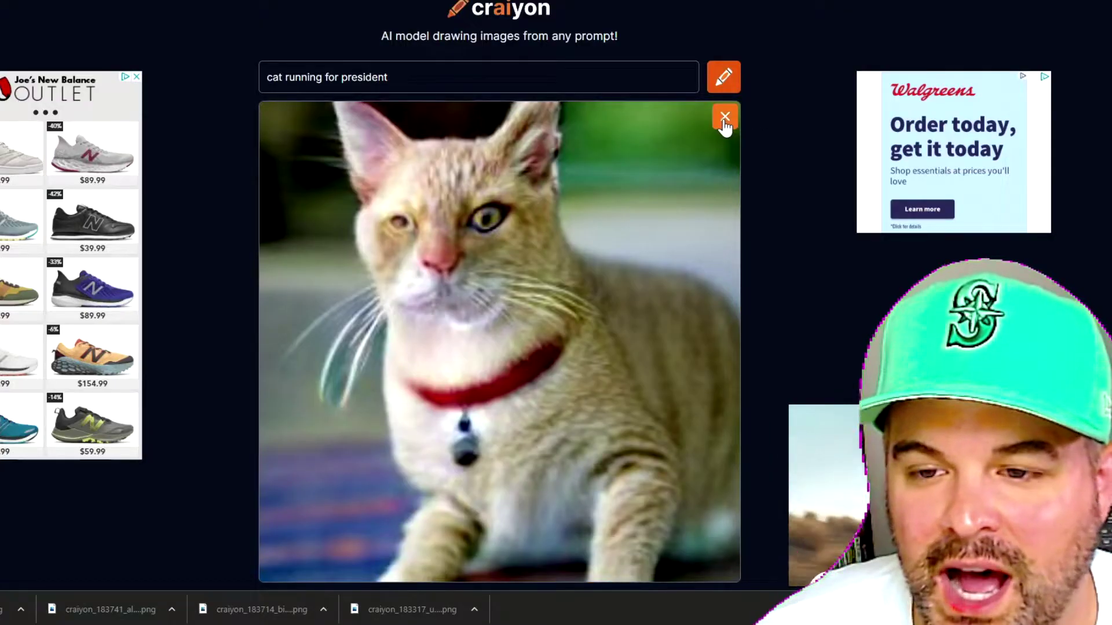
left_click(724, 118)
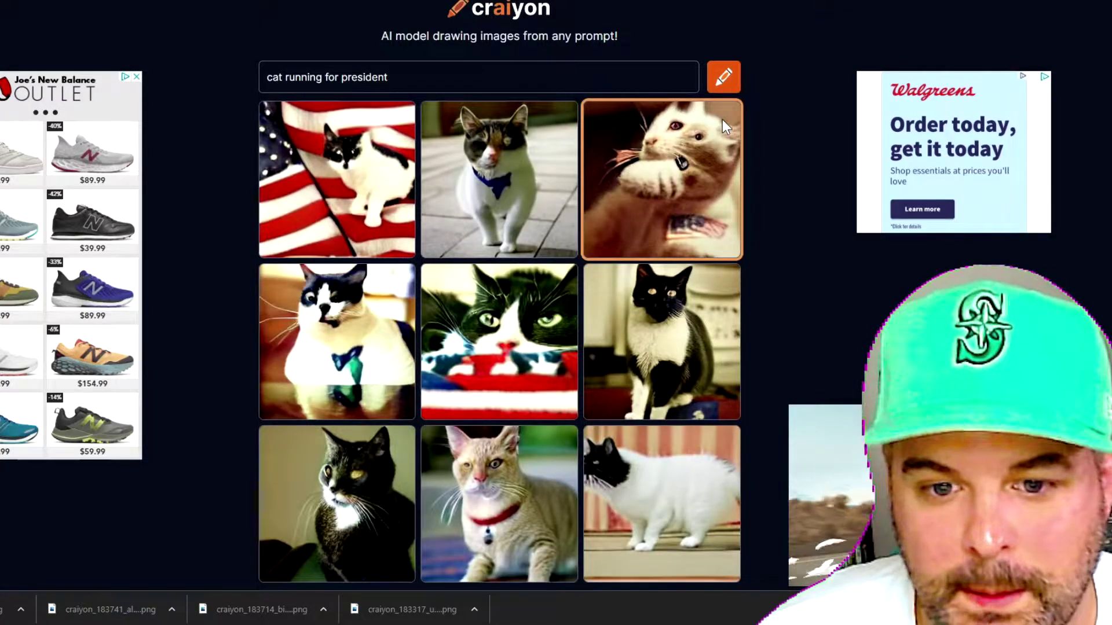
left_click(722, 120)
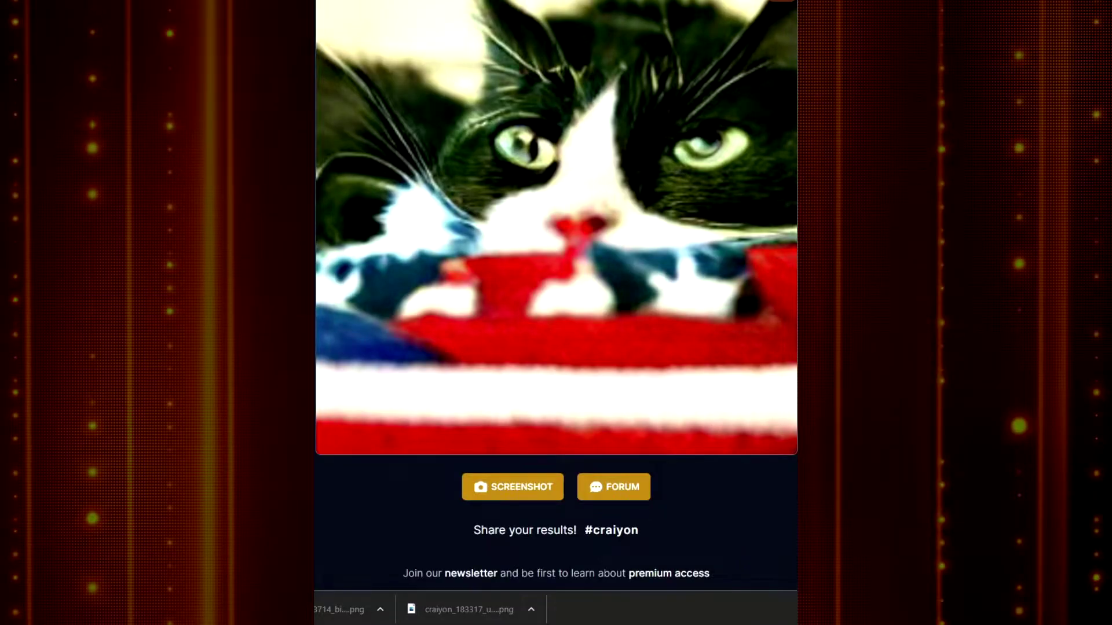
scroll(556, 289, "up", 2)
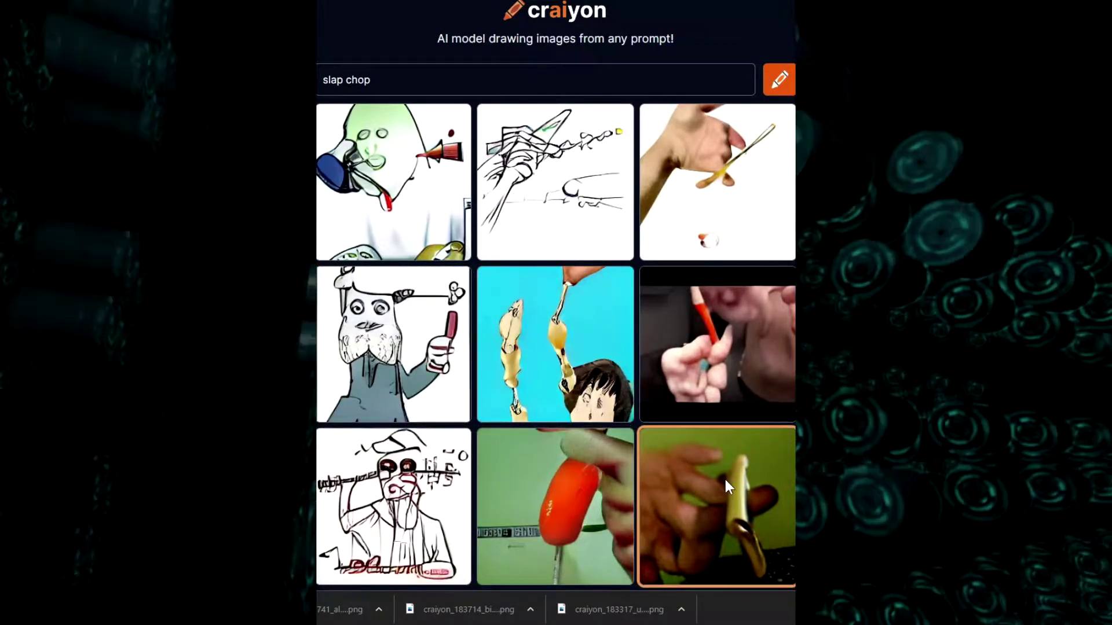
Enlarge a slap chop result, then browse the rocket-on-Mars grid and enlarge the rocket launch.
left_click(725, 479)
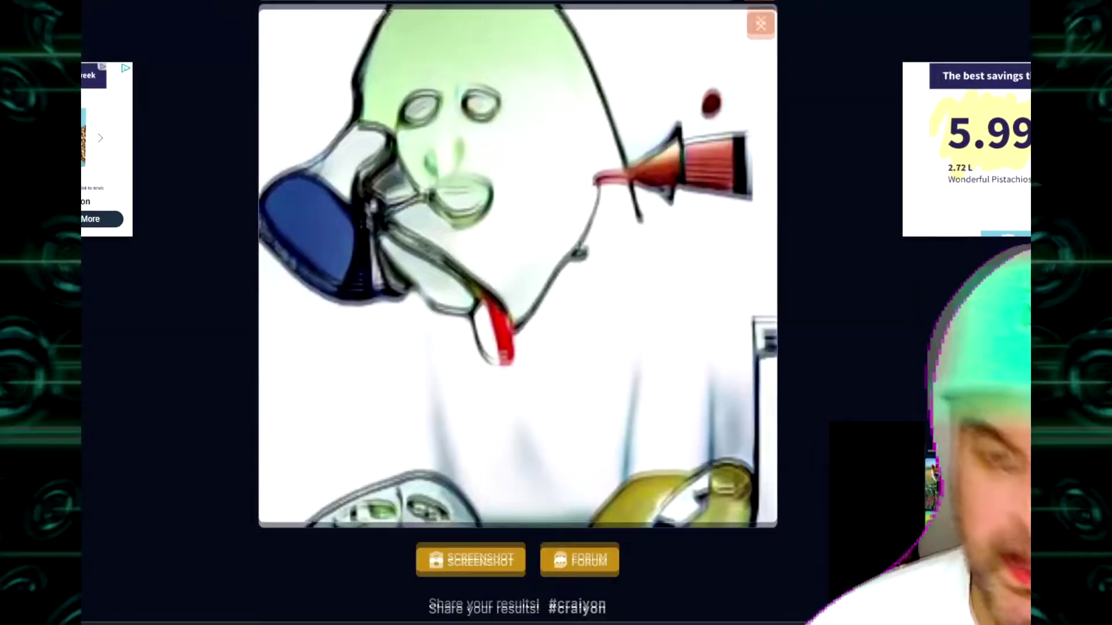
scroll(509, 313, "up", 3)
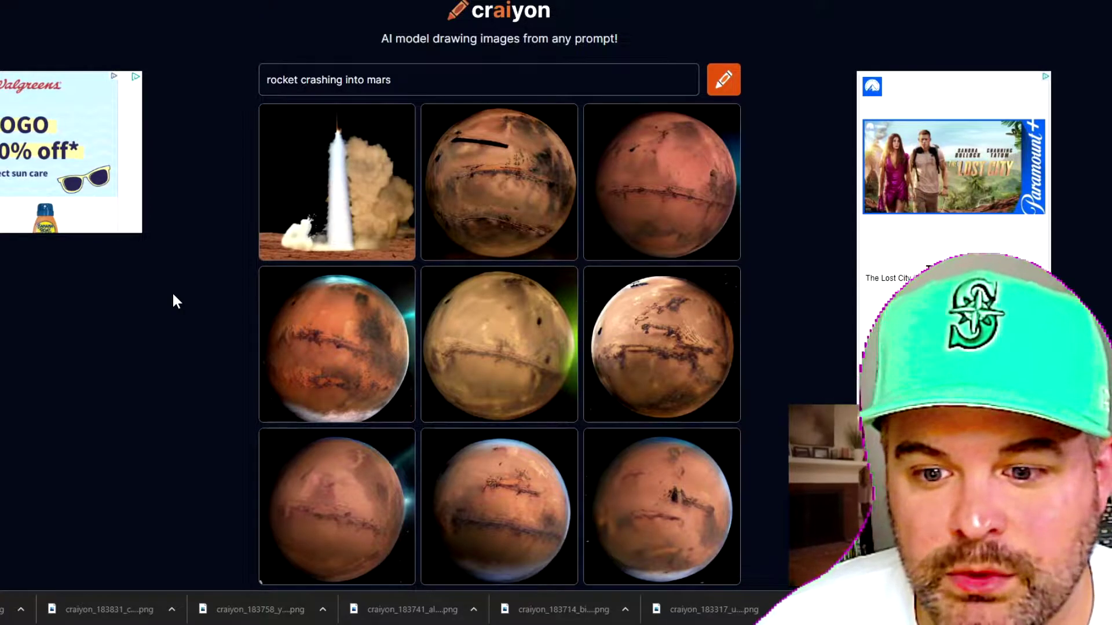
scroll(1089, 193, "down", 3)
scroll(1093, 154, "up", 2)
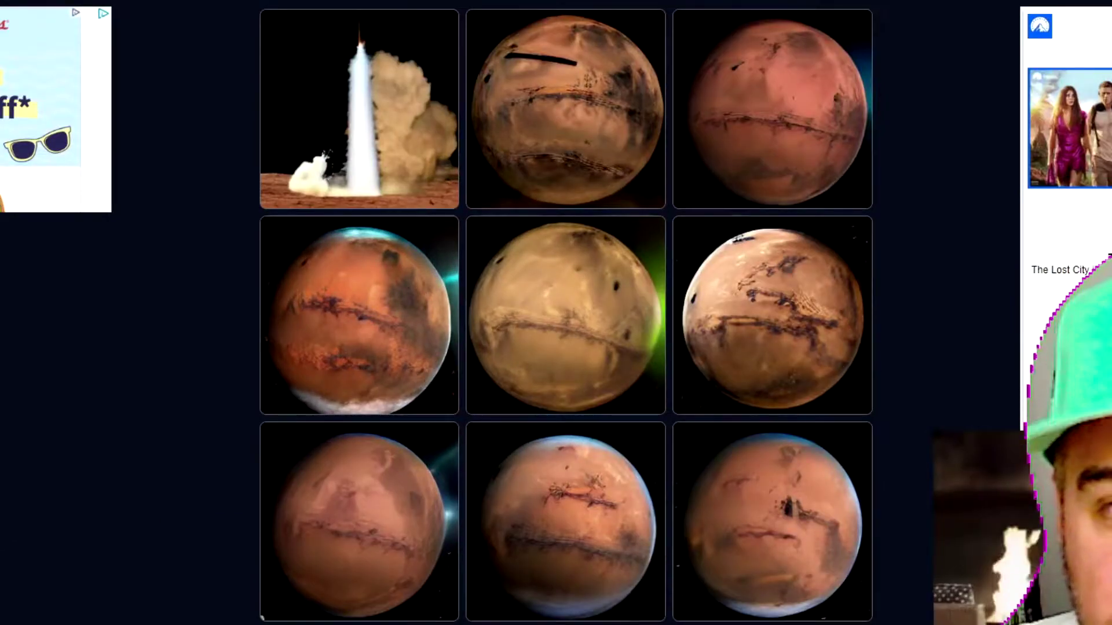
scroll(1093, 154, "up", 1)
scroll(1093, 154, "down", 1)
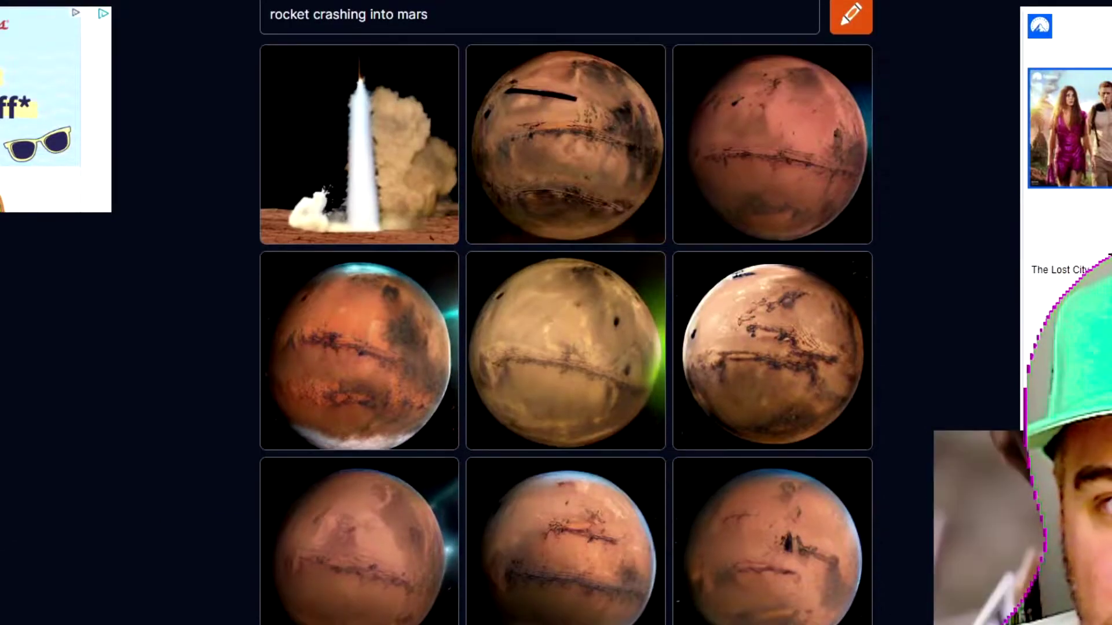
left_click(383, 242)
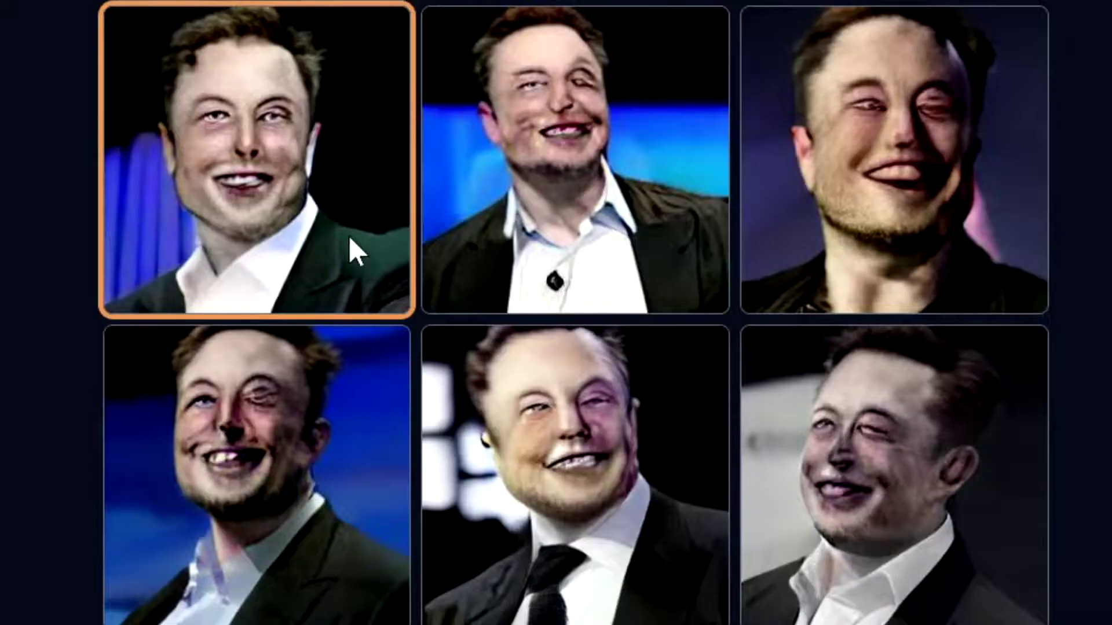
View several smiling-portrait results enlarged, ending on the first one.
left_click(796, 208)
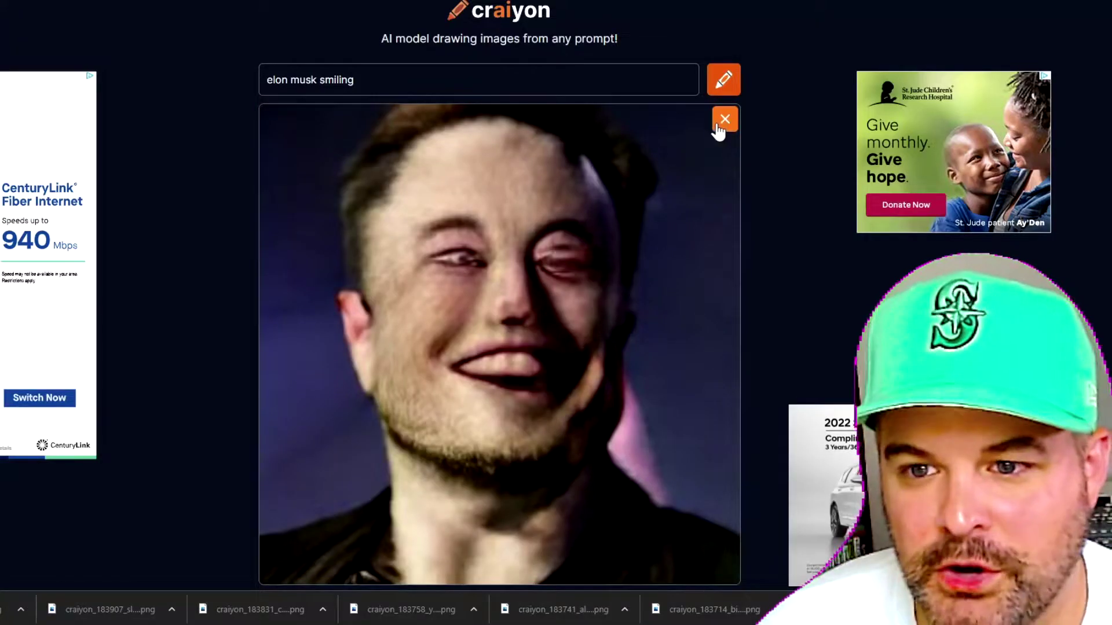
left_click(850, 22)
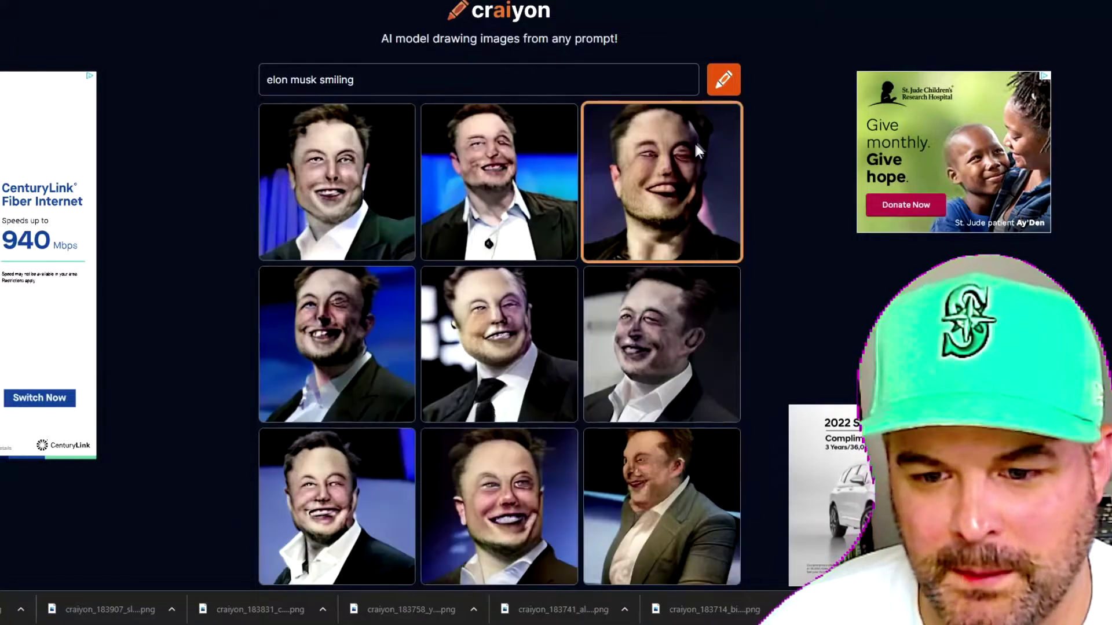
left_click(498, 232)
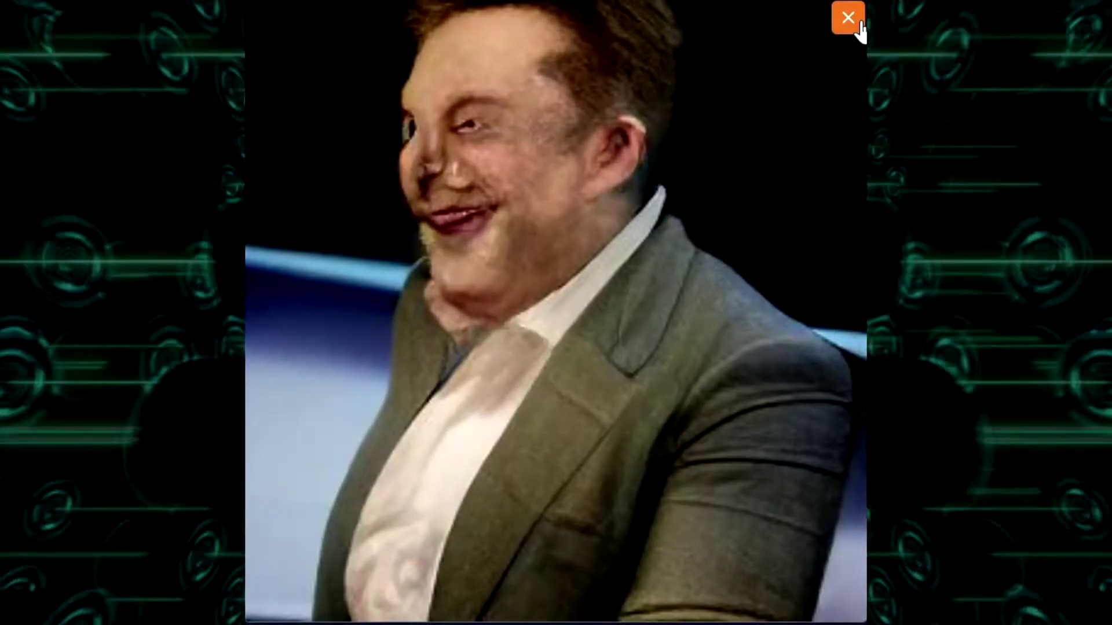
left_click(848, 18)
left_click(374, 231)
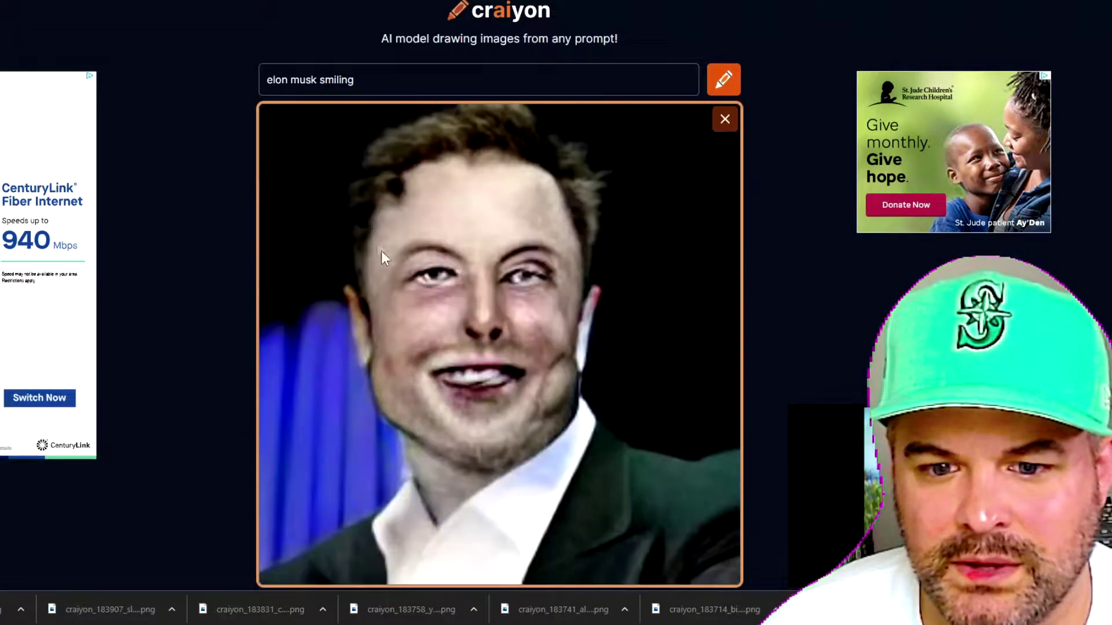
scroll(1109, 151, "down", 2)
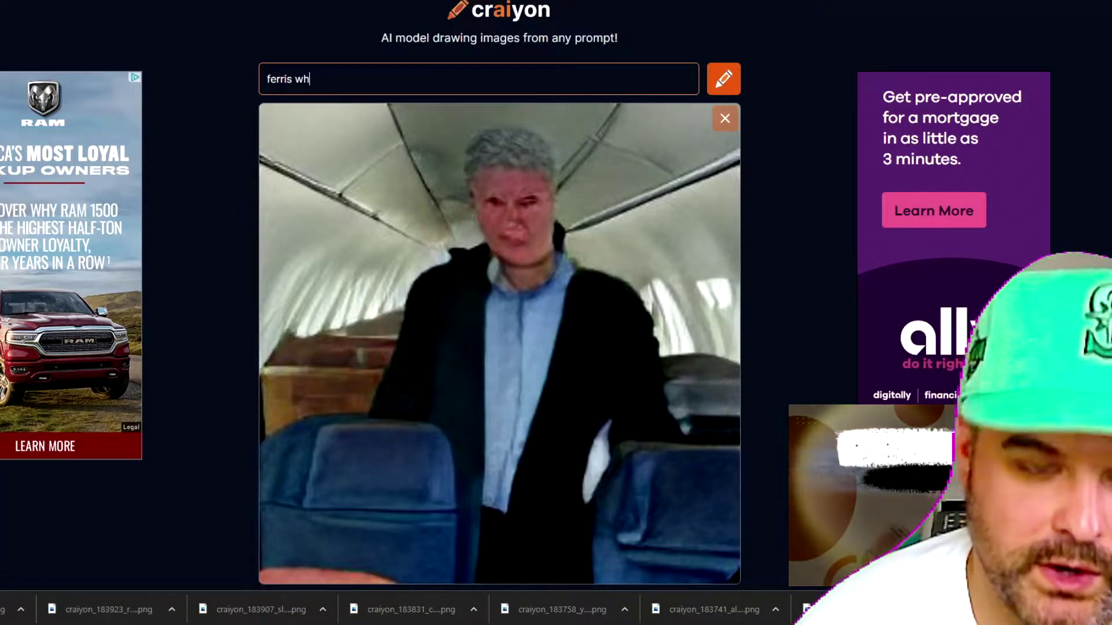
Generate the 'woman on top of a…' and milk-coming-out-of-nose prompts.
type("erris whe")
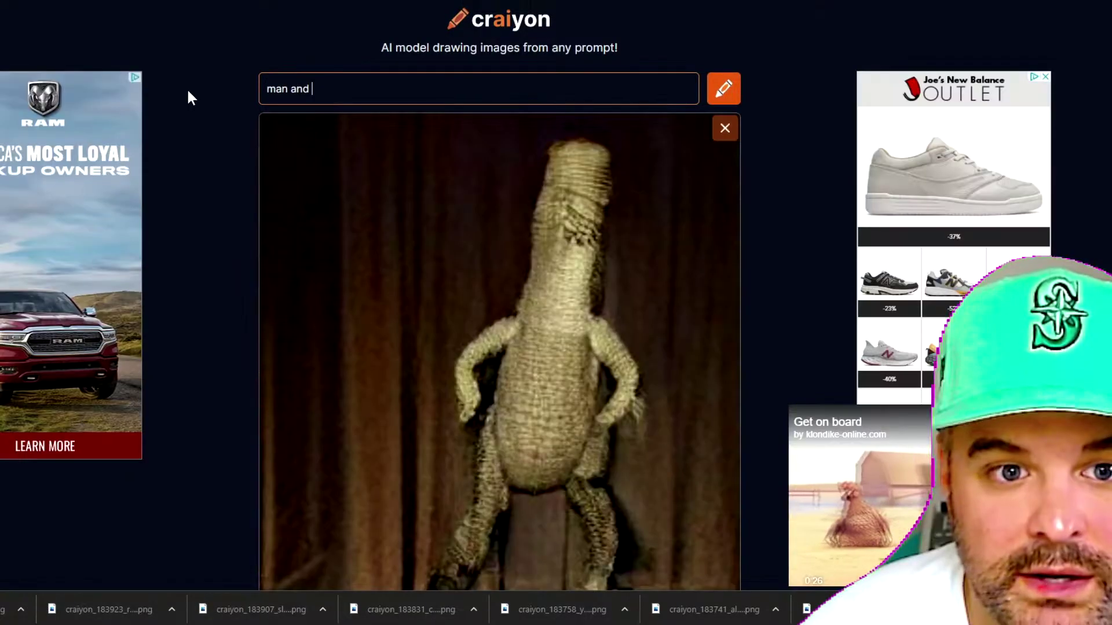
type("woman on top of a")
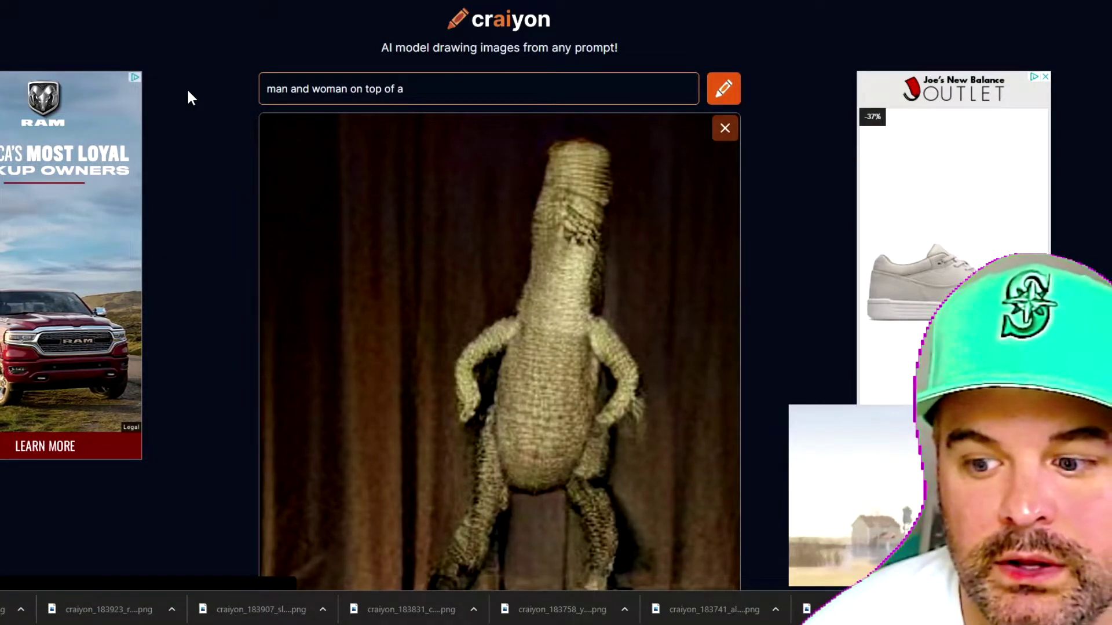
left_click(718, 87)
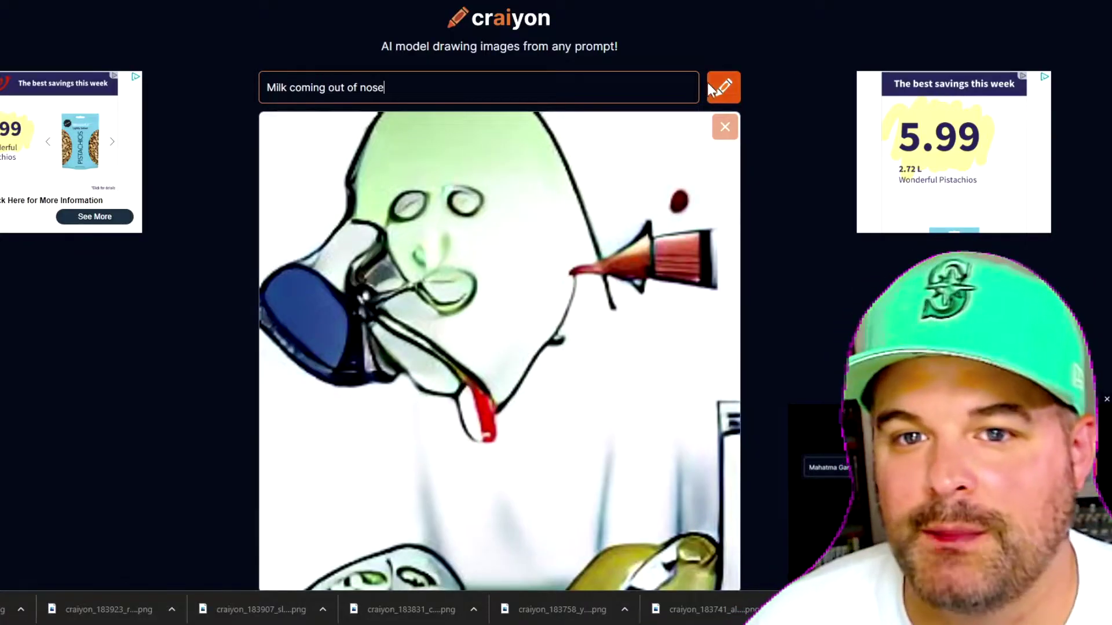
left_click(713, 91)
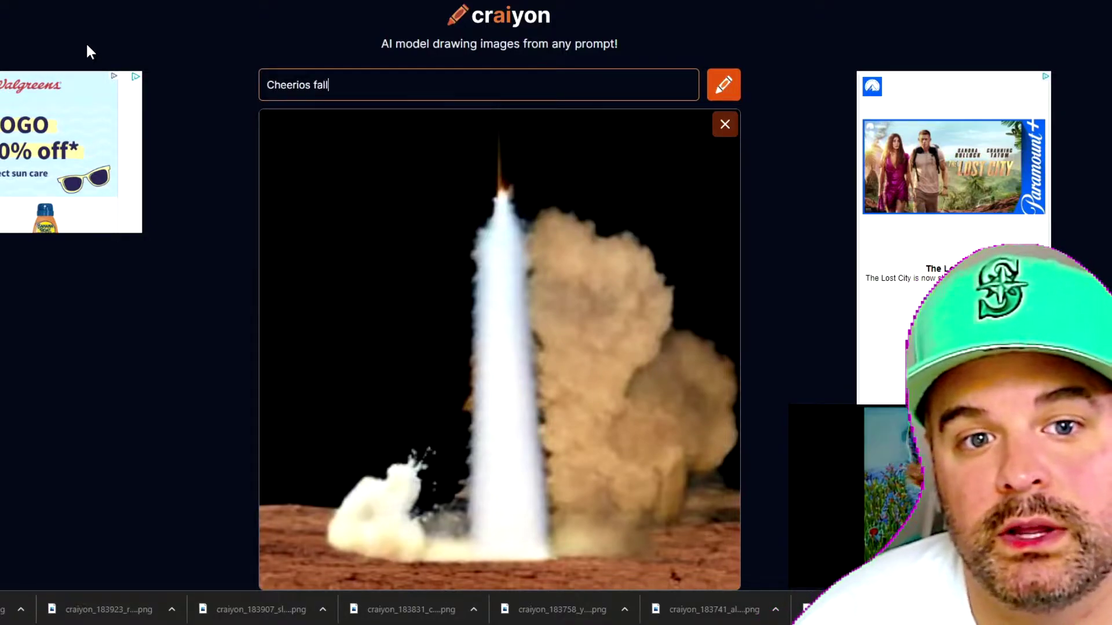
Submit a new prompt ending in 'suit' for generation.
type("ing on the floor")
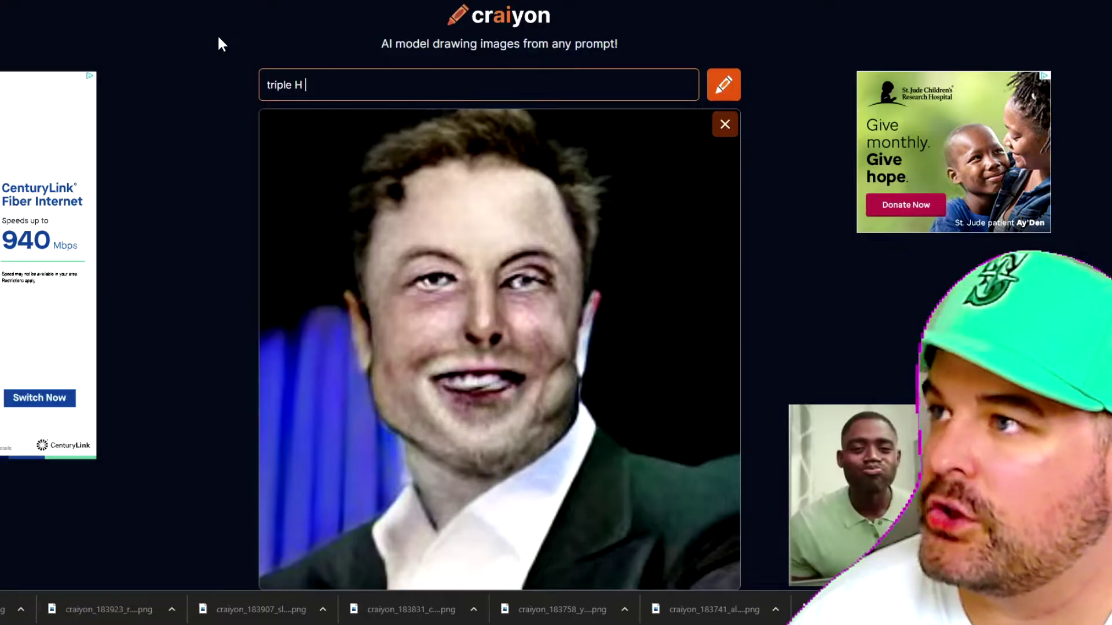
type("suit")
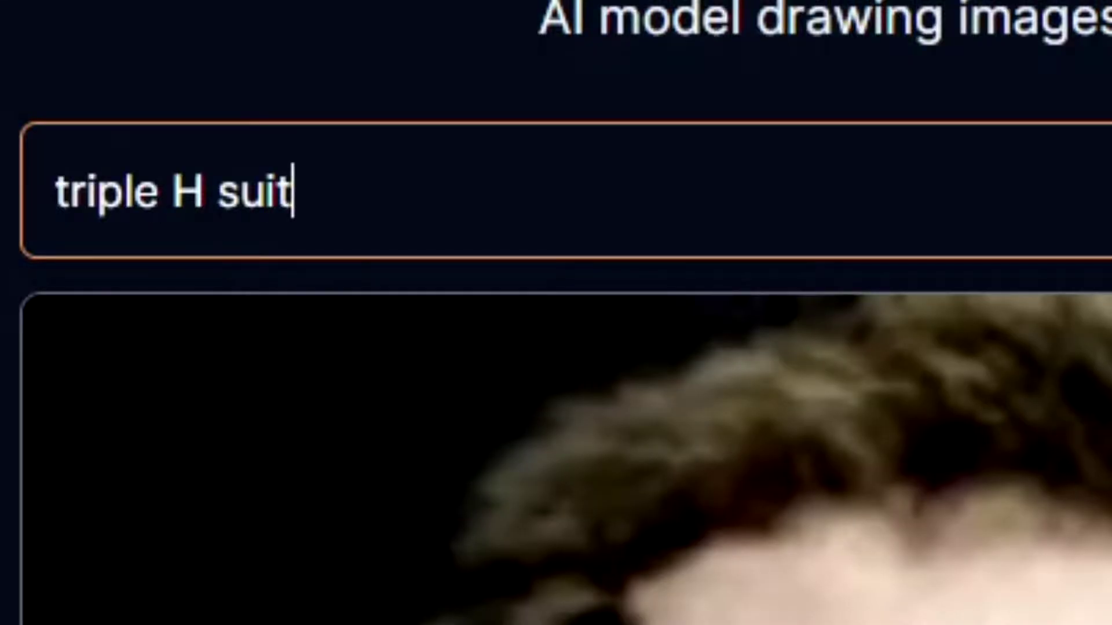
key("Return")
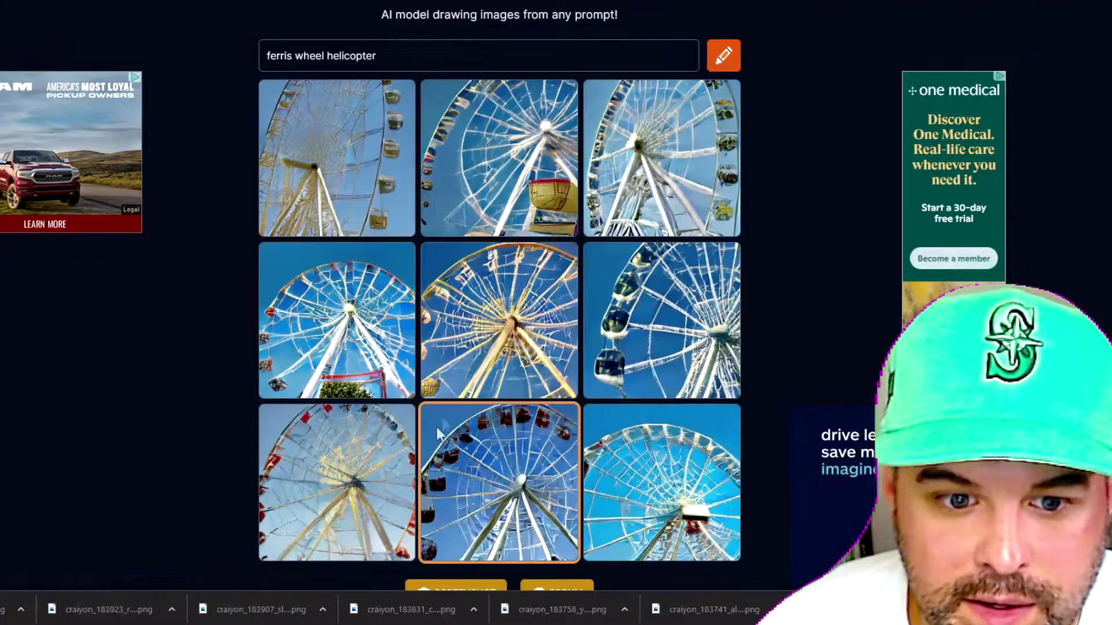
Enlarge a Ferris wheel result, close the enlarged cake pictures and scroll the results.
left_click(399, 503)
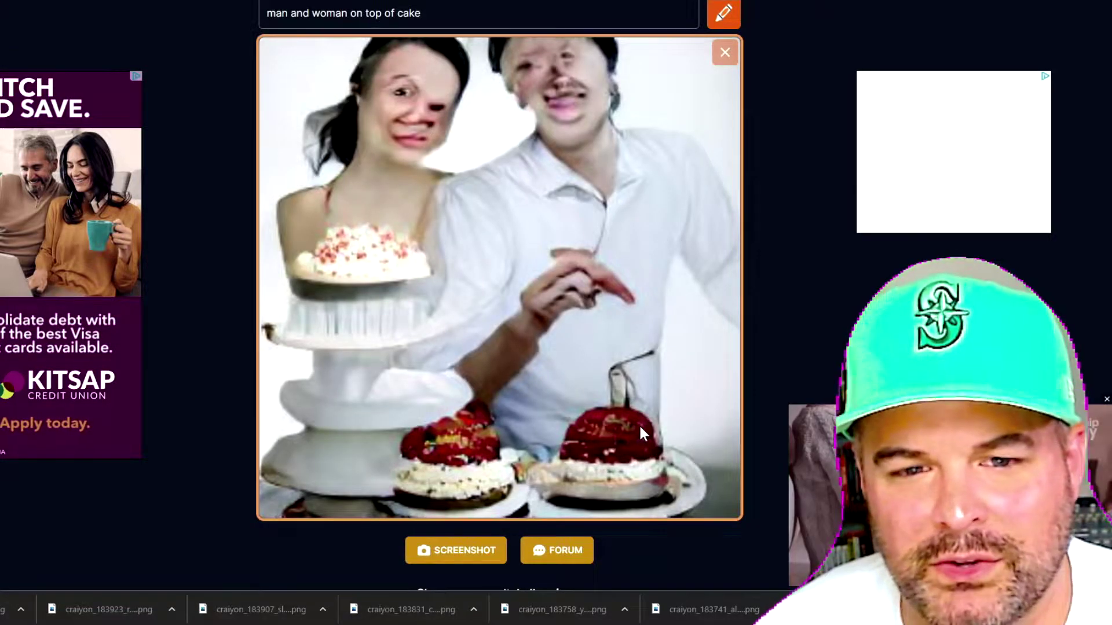
left_click(725, 52)
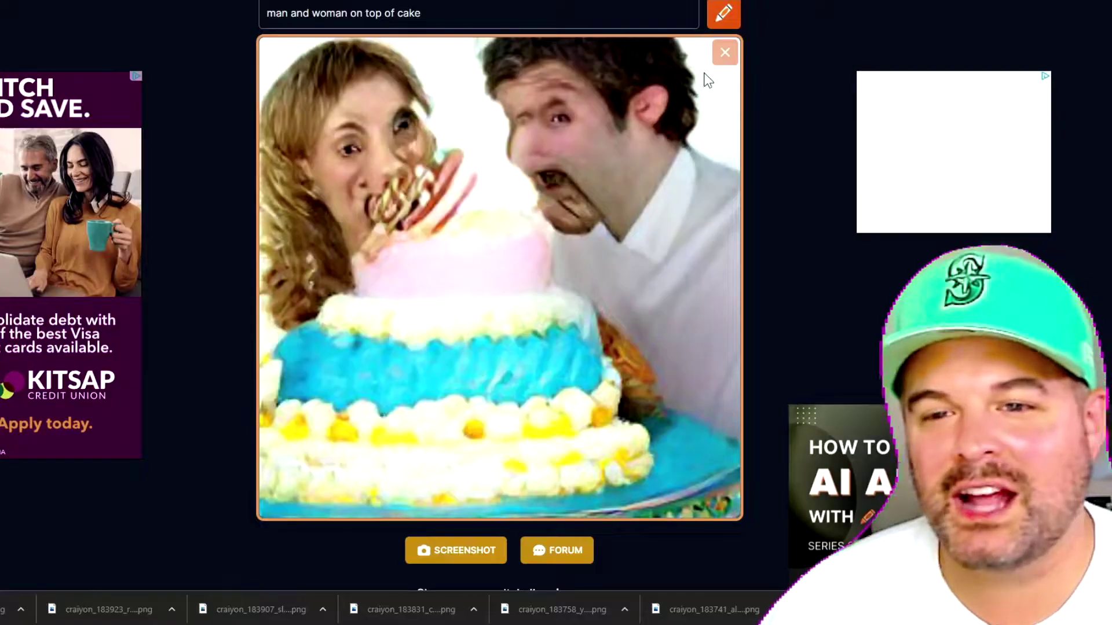
left_click(724, 64)
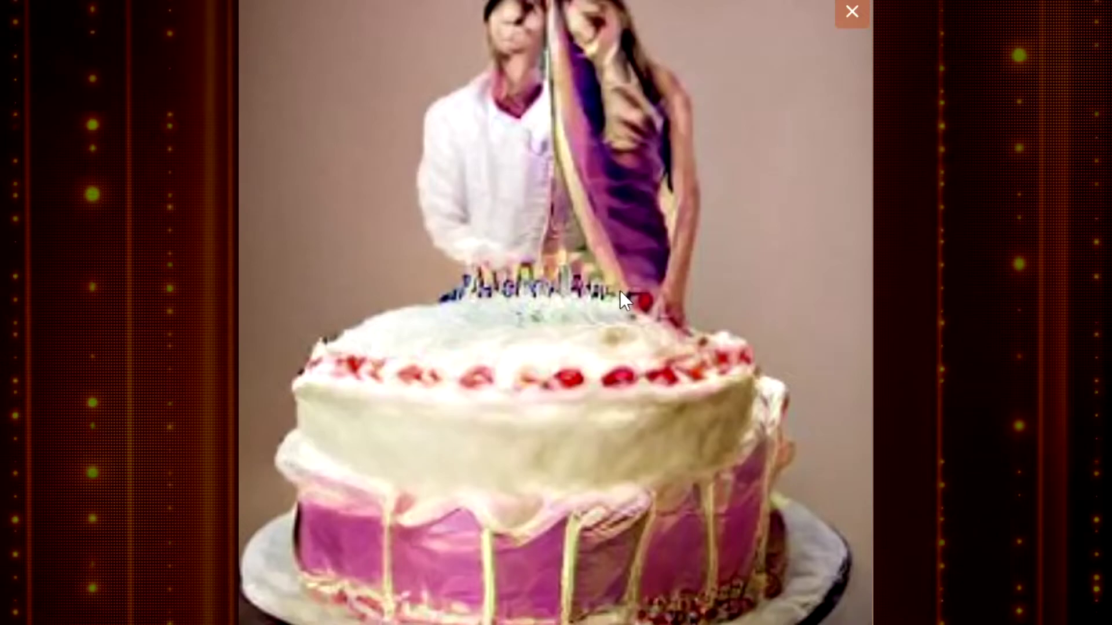
scroll(556, 313, "down", 4)
scroll(556, 313, "up", 2)
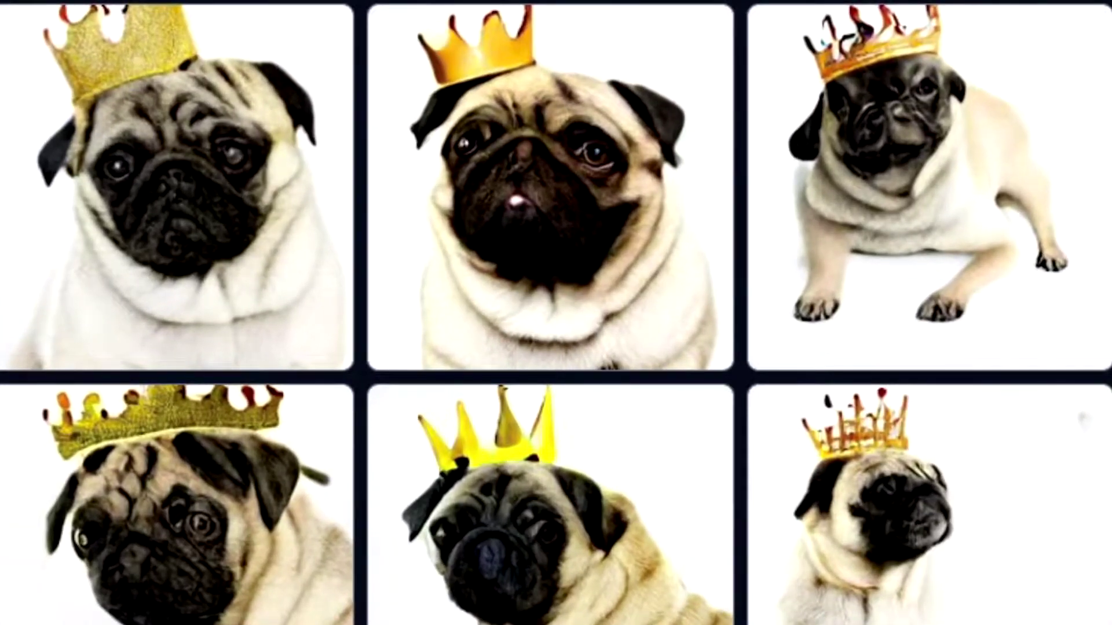
Enlarge the second pug result, then the milk-pouring result.
left_click(530, 193)
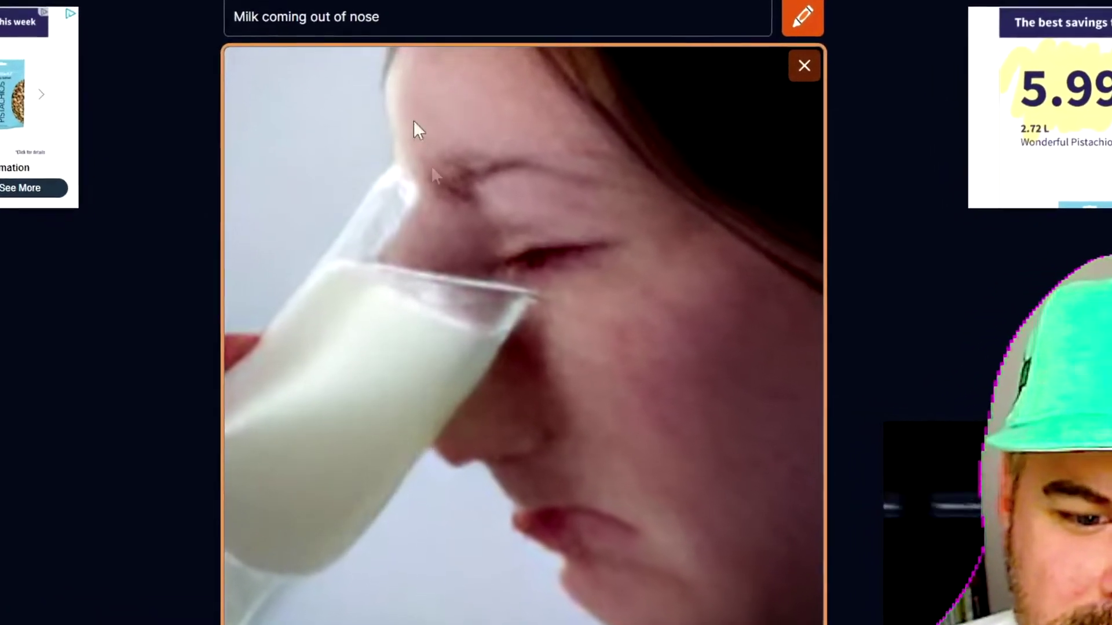
left_click(804, 66)
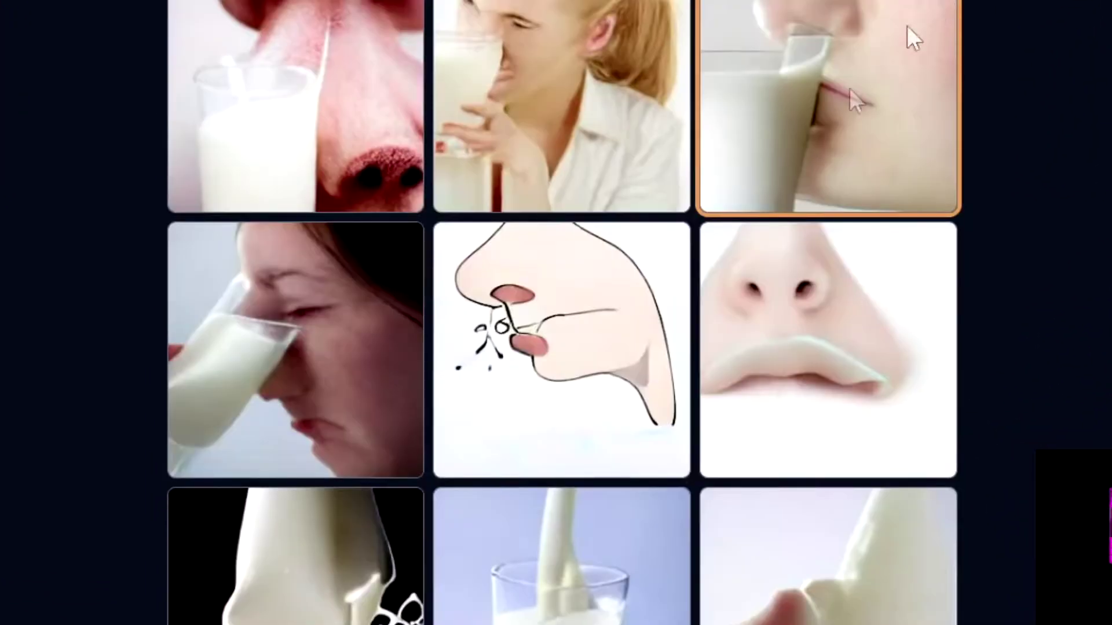
left_click(573, 521)
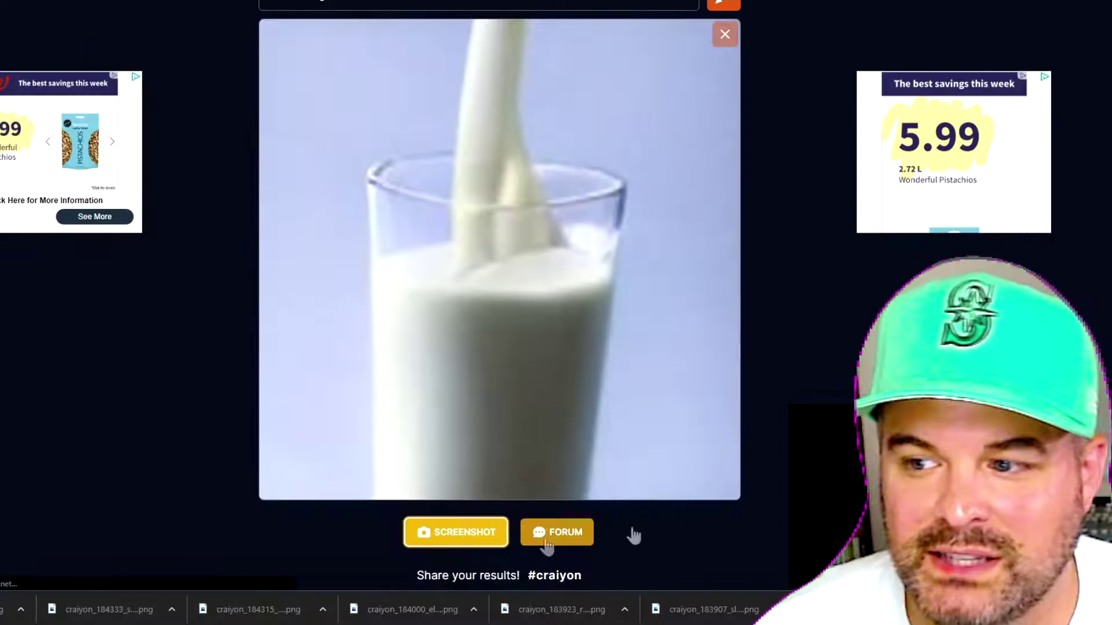
Enlarge the first Cheerios result and then one of the suit results.
scroll(500, 348, "up", 2)
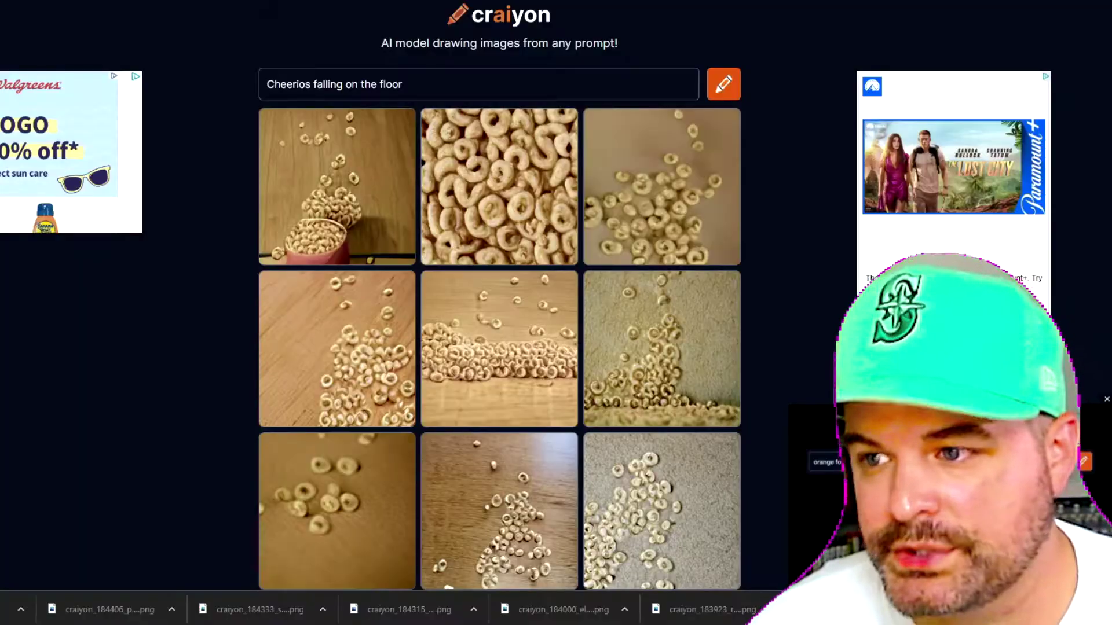
scroll(499, 347, "down", 2)
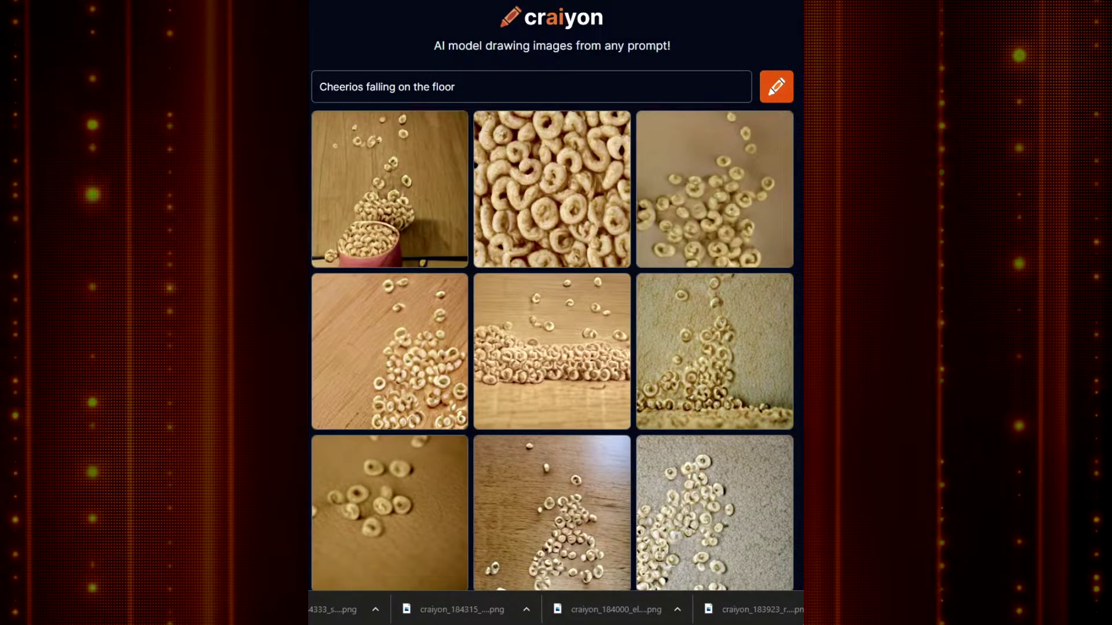
left_click(373, 221)
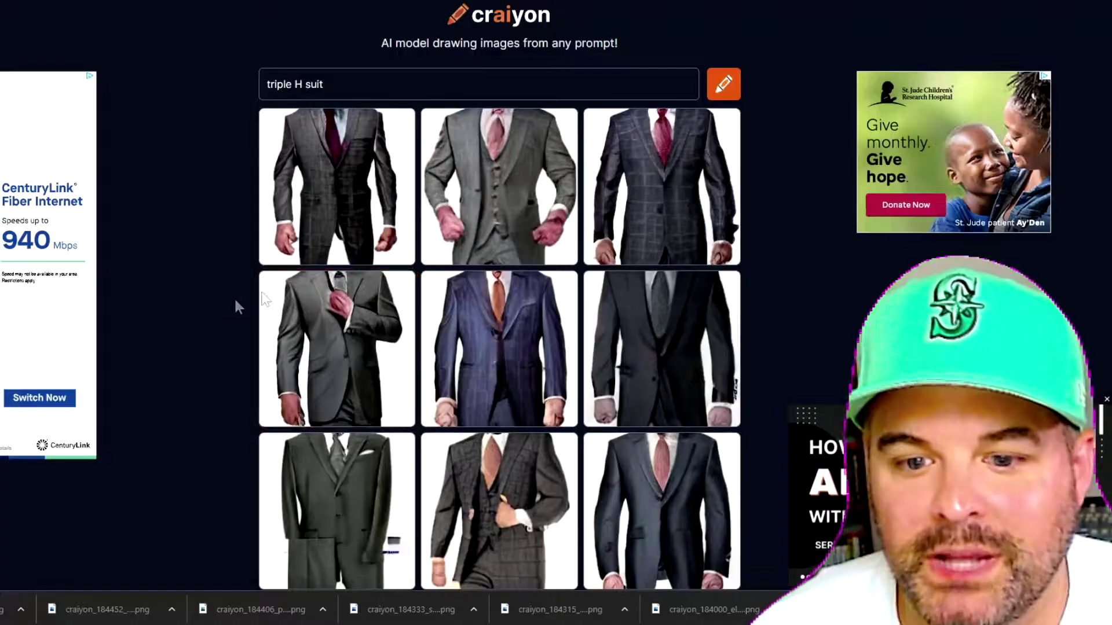
scroll(499, 347, "down", 2)
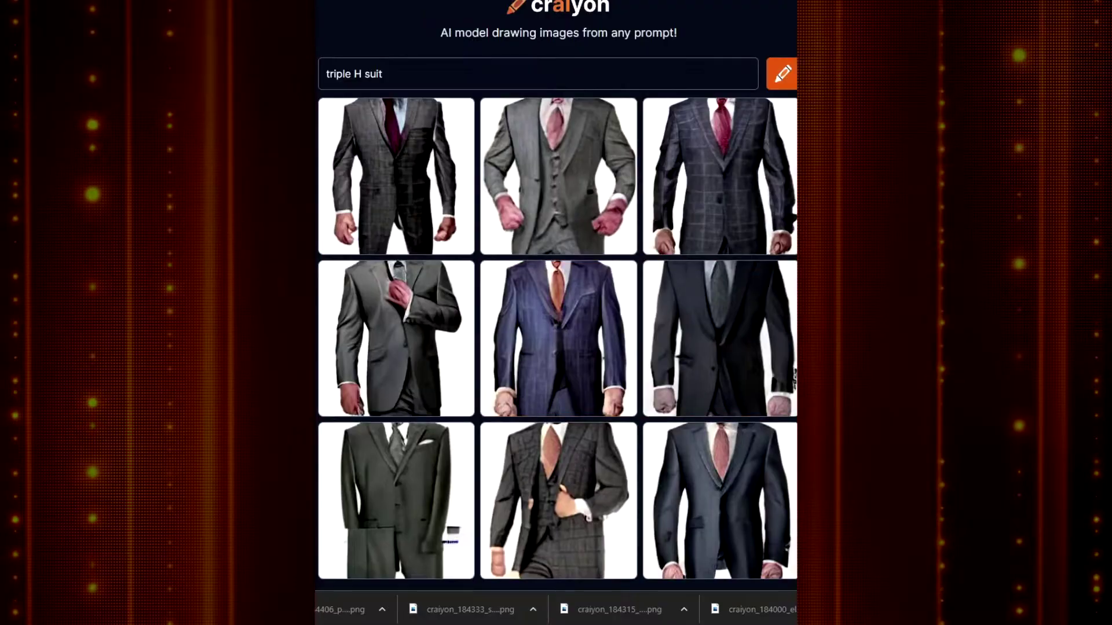
left_click(742, 411)
Submit the marathon-runner prompt, then type a new prompt reading 'mariners winning world'.
type("w")
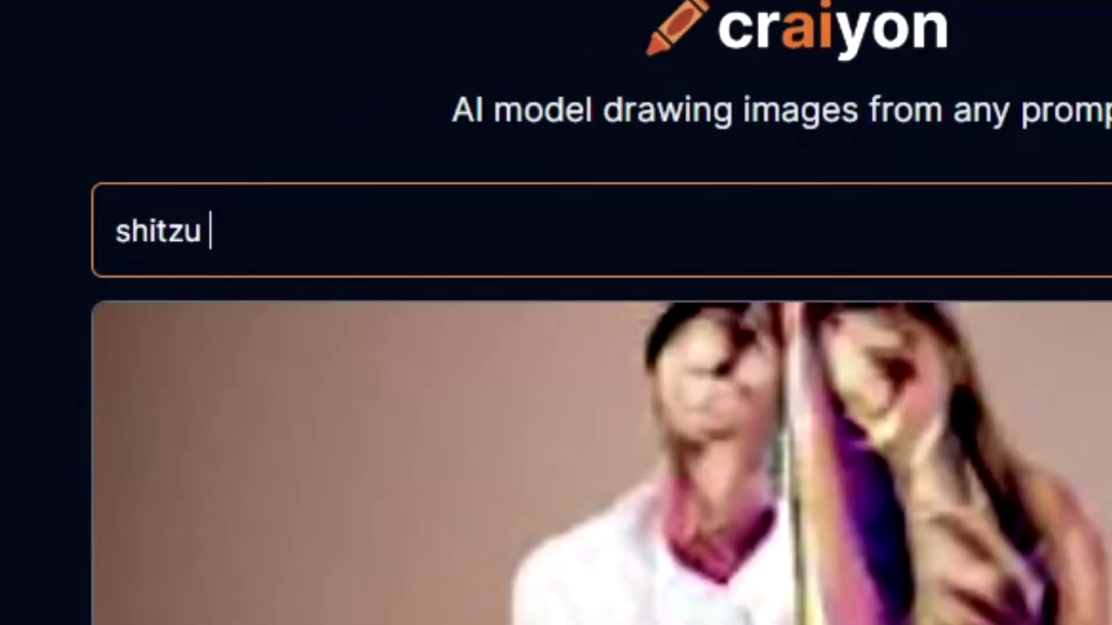
type("gamb")
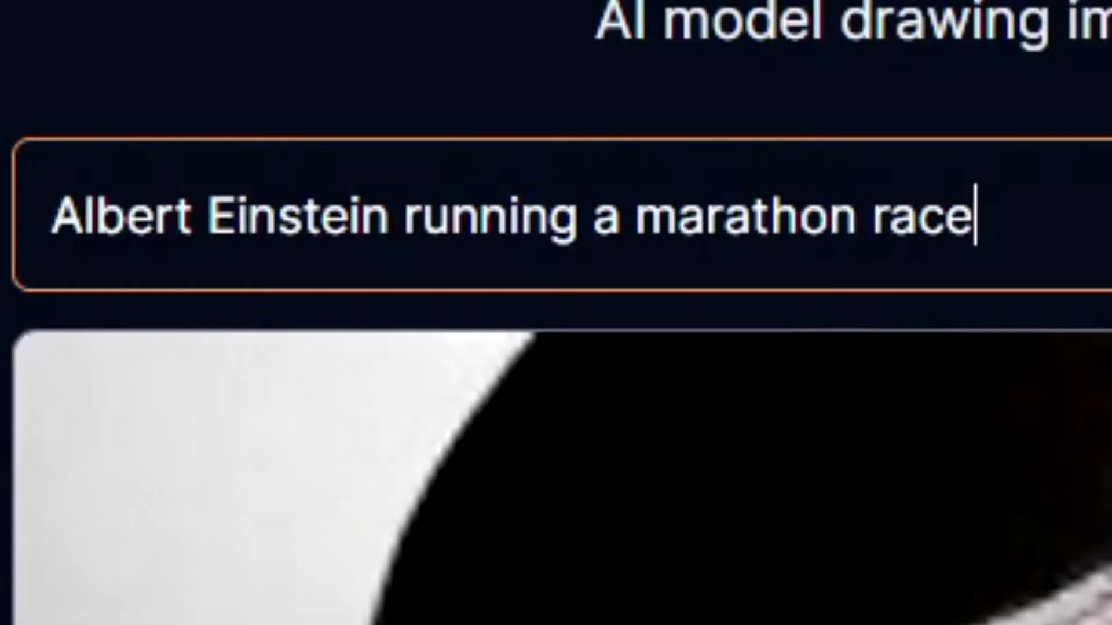
key("Return")
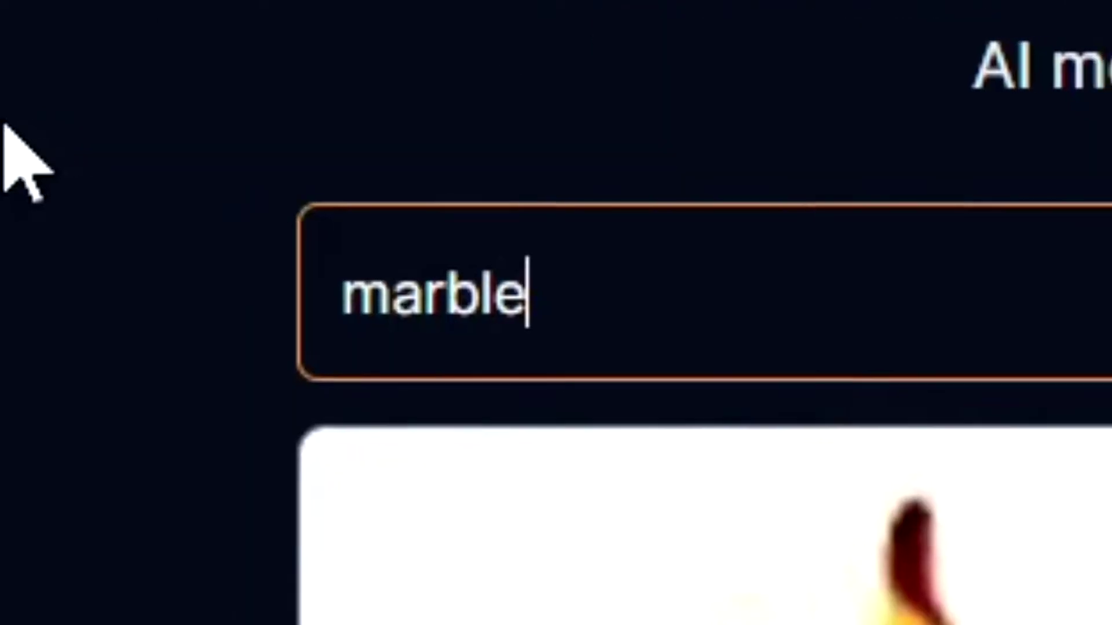
type("s falling down an ")
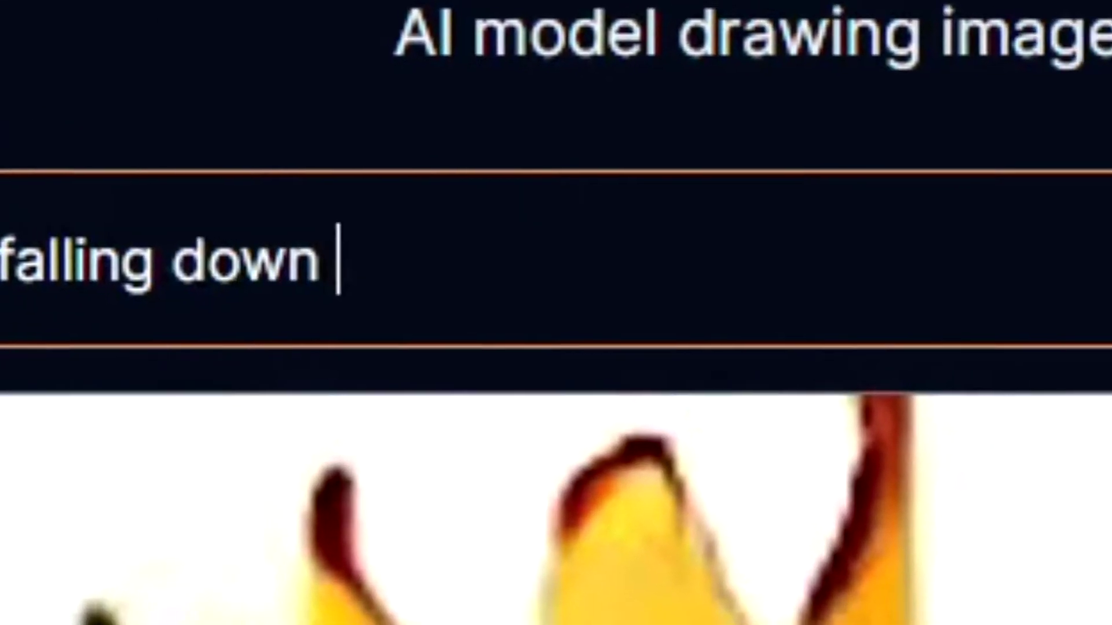
type("esc")
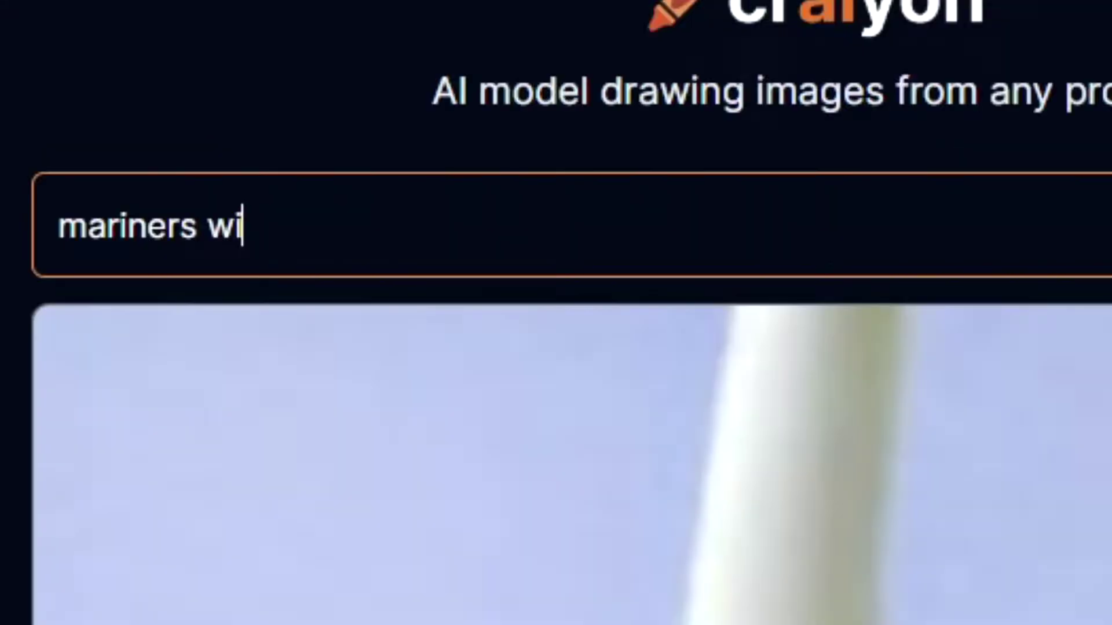
key("BackSpace")
type("world")
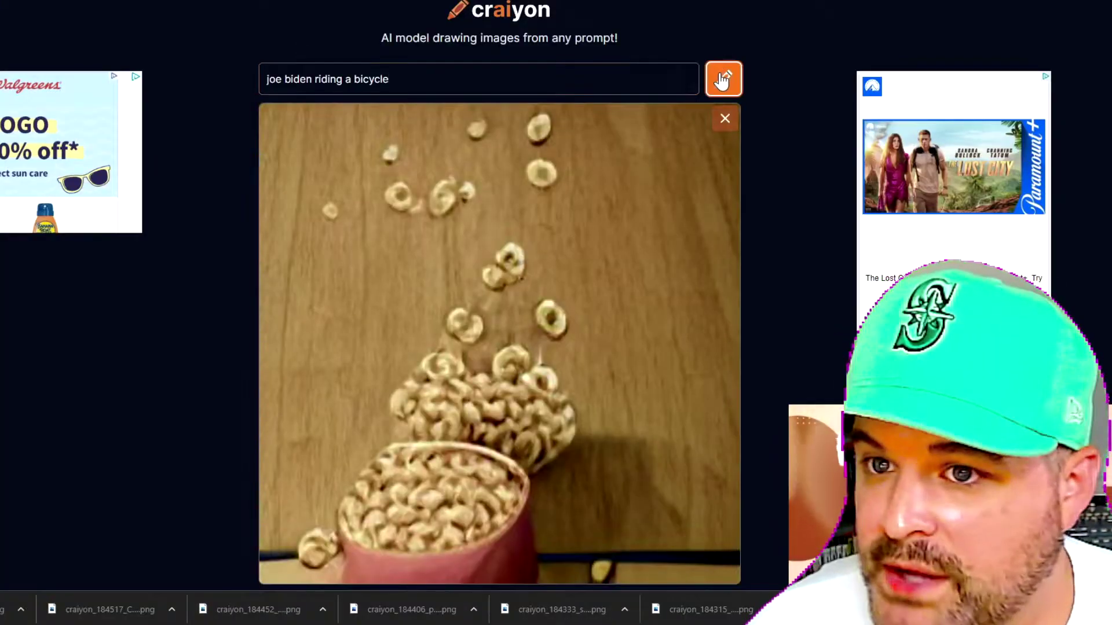
Generate the 'teddy bear with a knife' prompt and enlarge bear results one at a time.
left_click(723, 78)
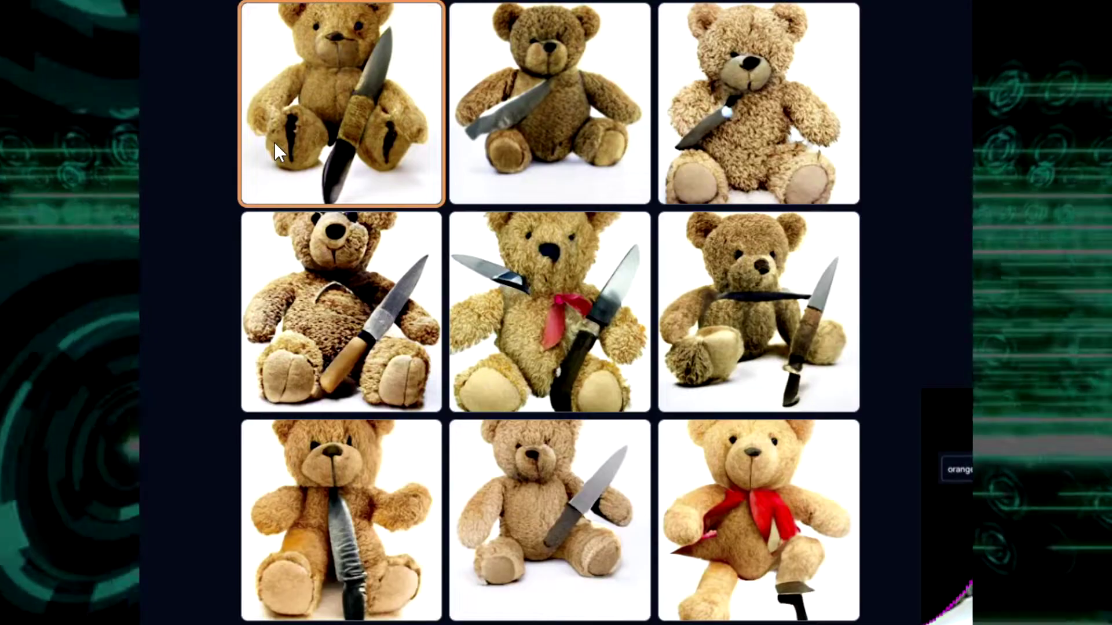
left_click(111, 8)
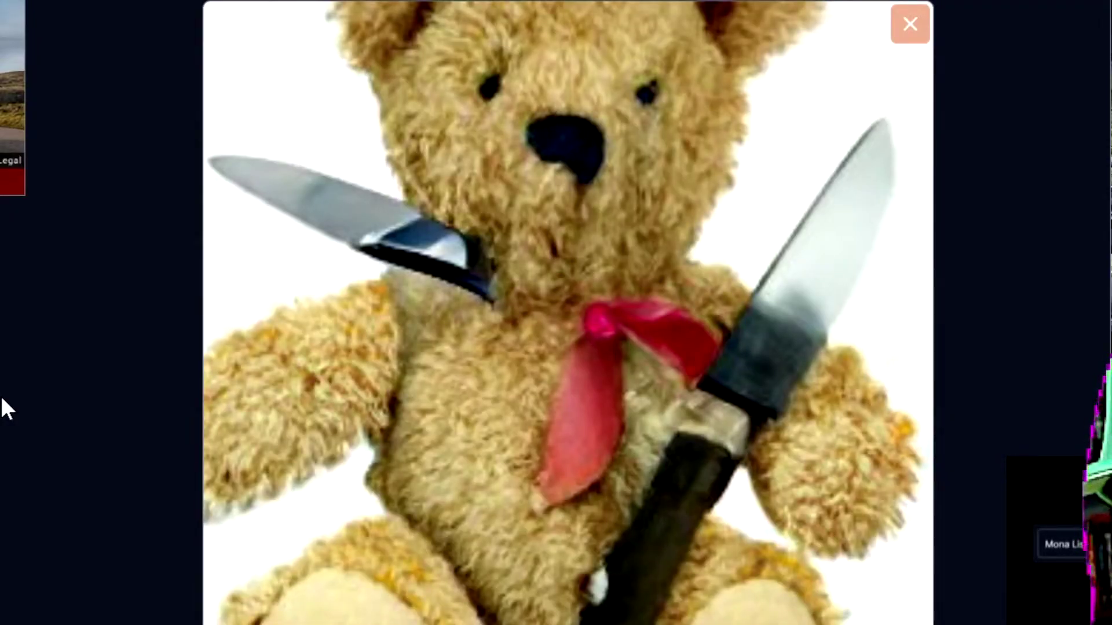
left_click(916, 32)
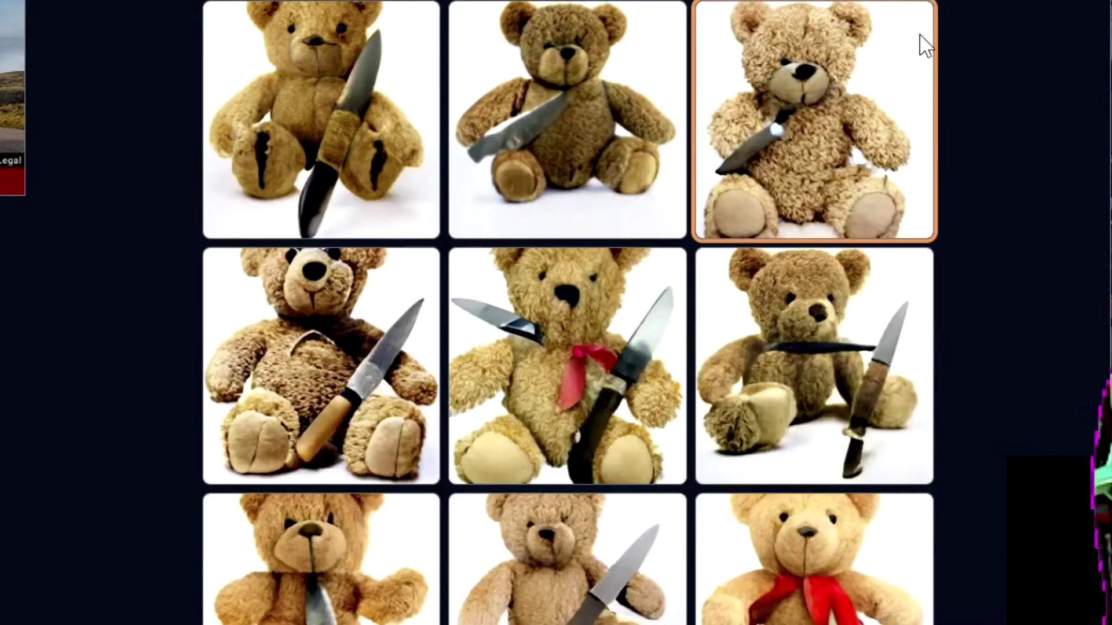
left_click(392, 584)
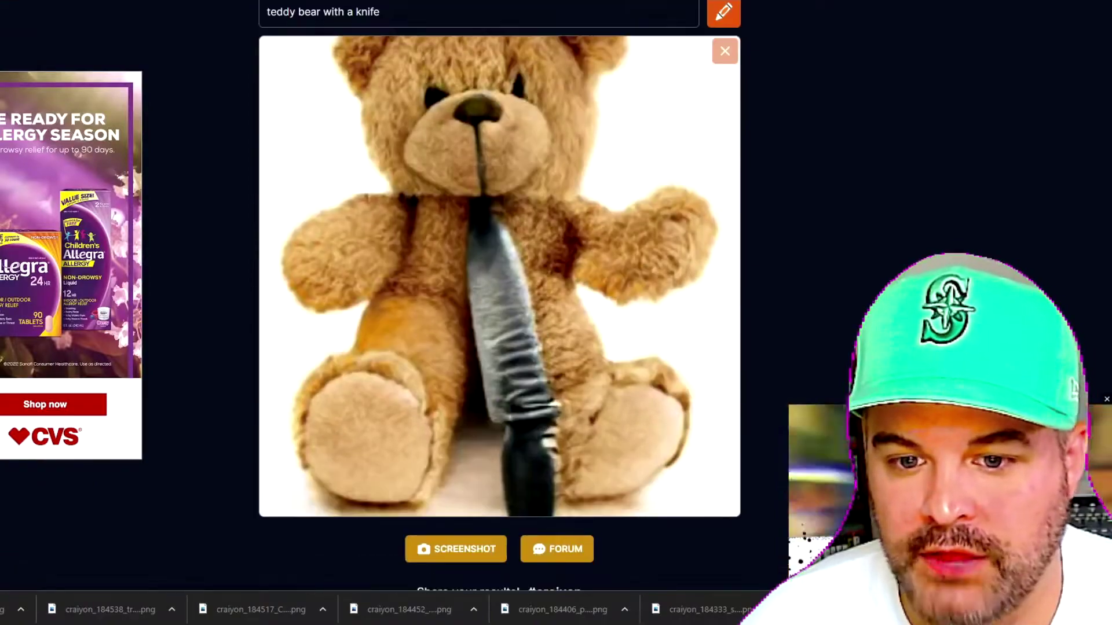
scroll(499, 290, "down", 1)
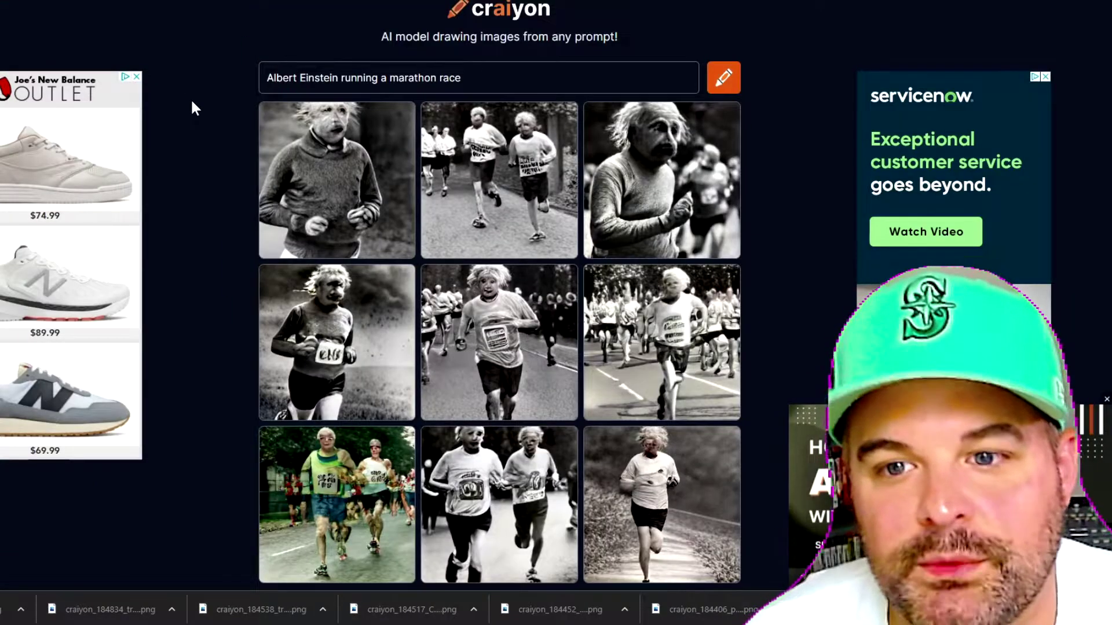
Enlarge a marathon runner, a bicycle rider and the shih tzu on the green table.
left_click(685, 498)
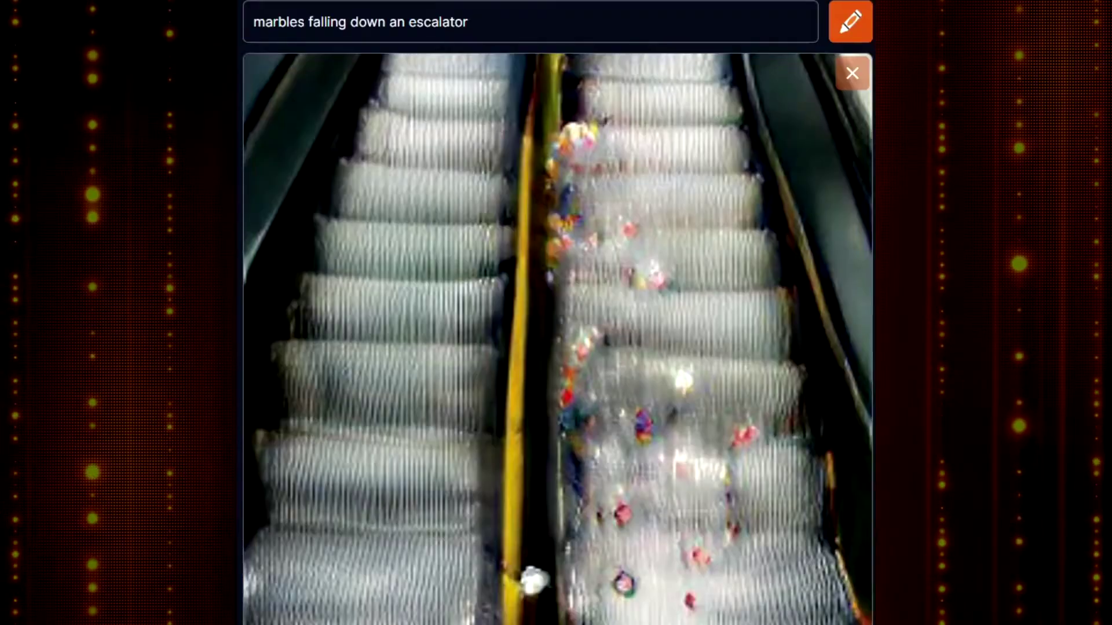
scroll(600, 360, "down", 5)
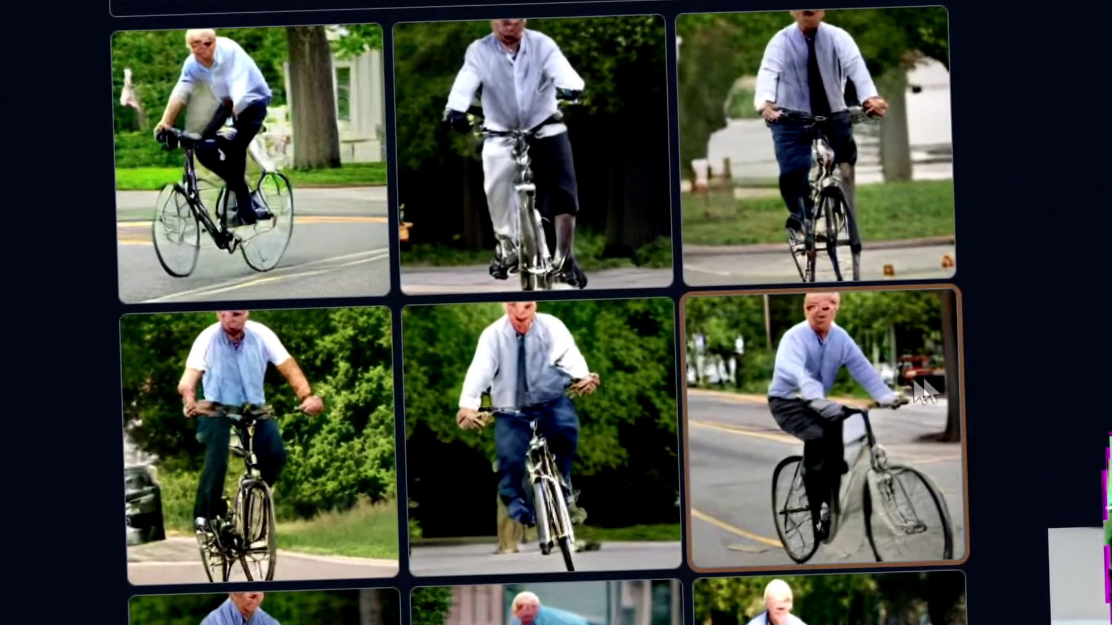
left_click(925, 394)
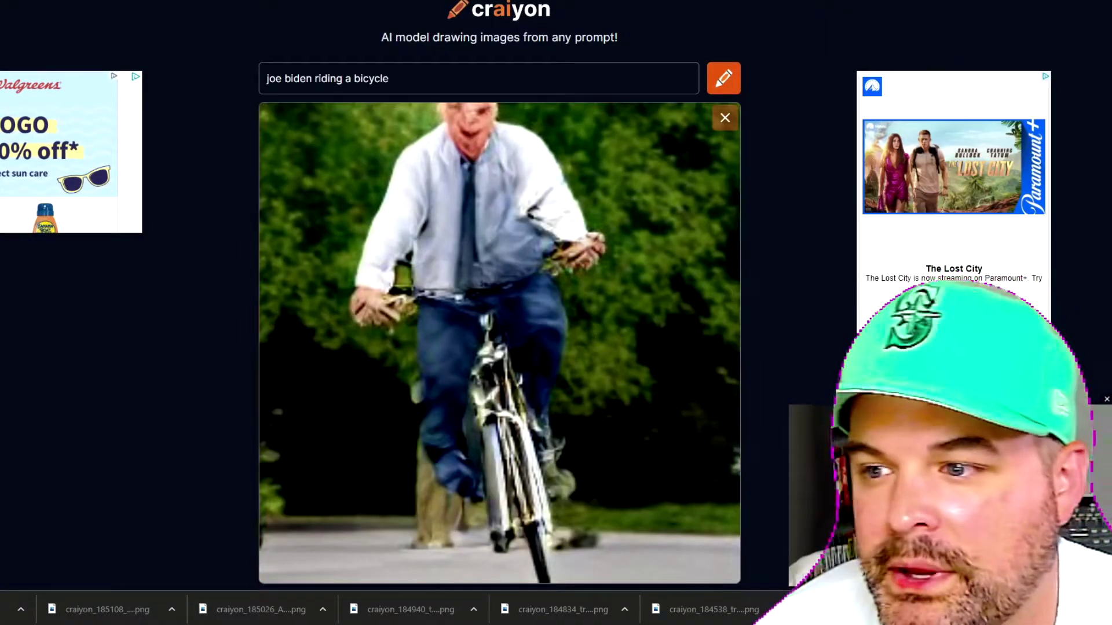
scroll(475, 261, "down", 3)
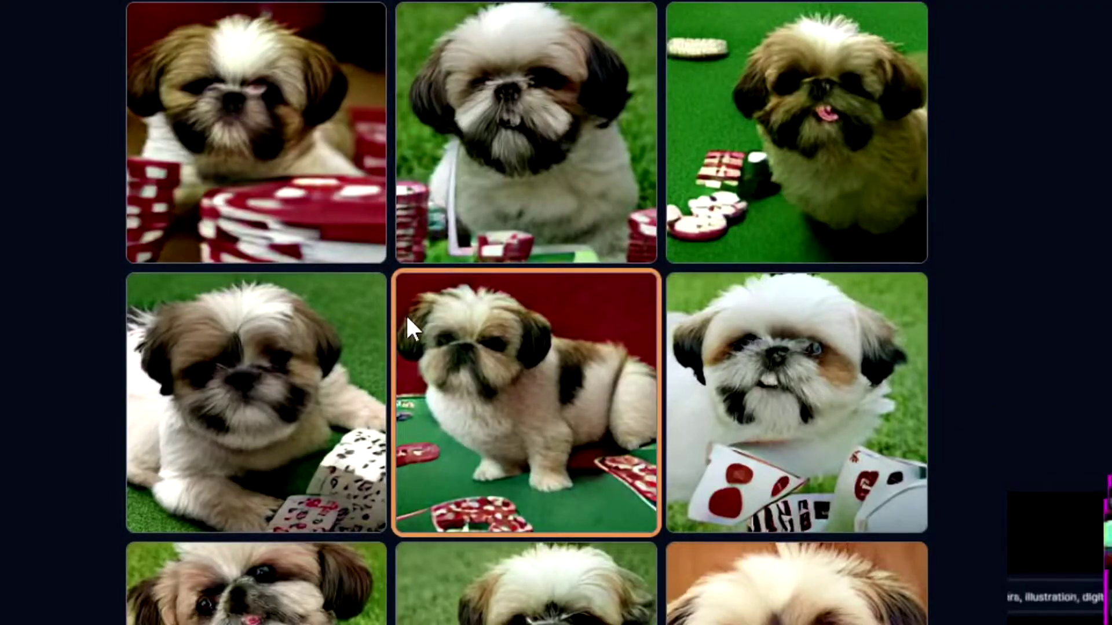
left_click(685, 104)
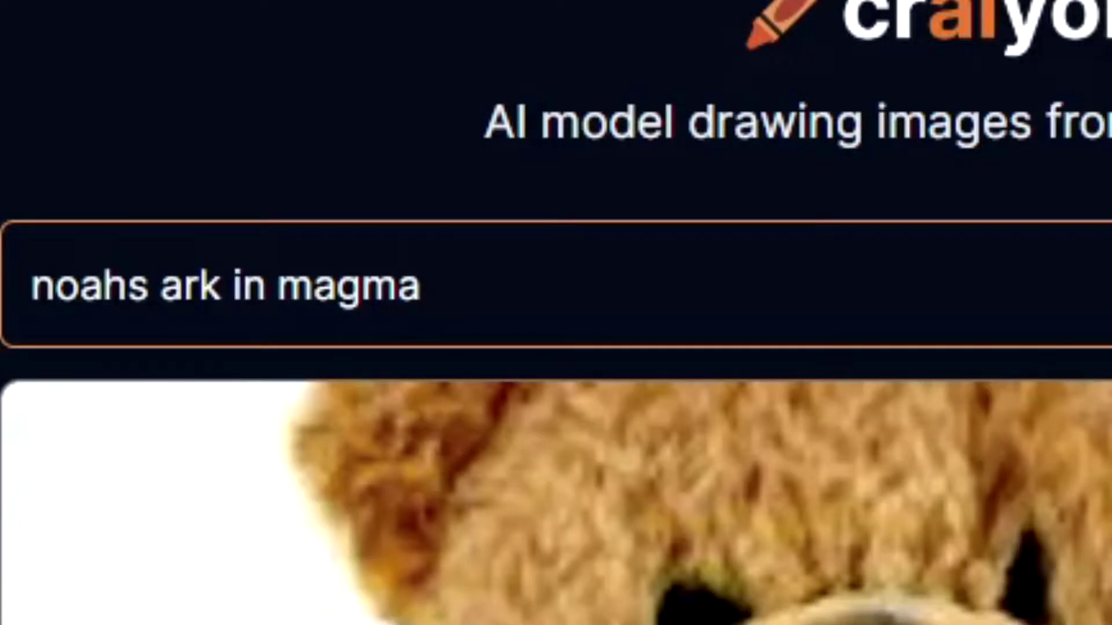
Generate the 'noahs ark in magma', McDonald's worker and SpongeBob lifting weights prompts.
key("Return")
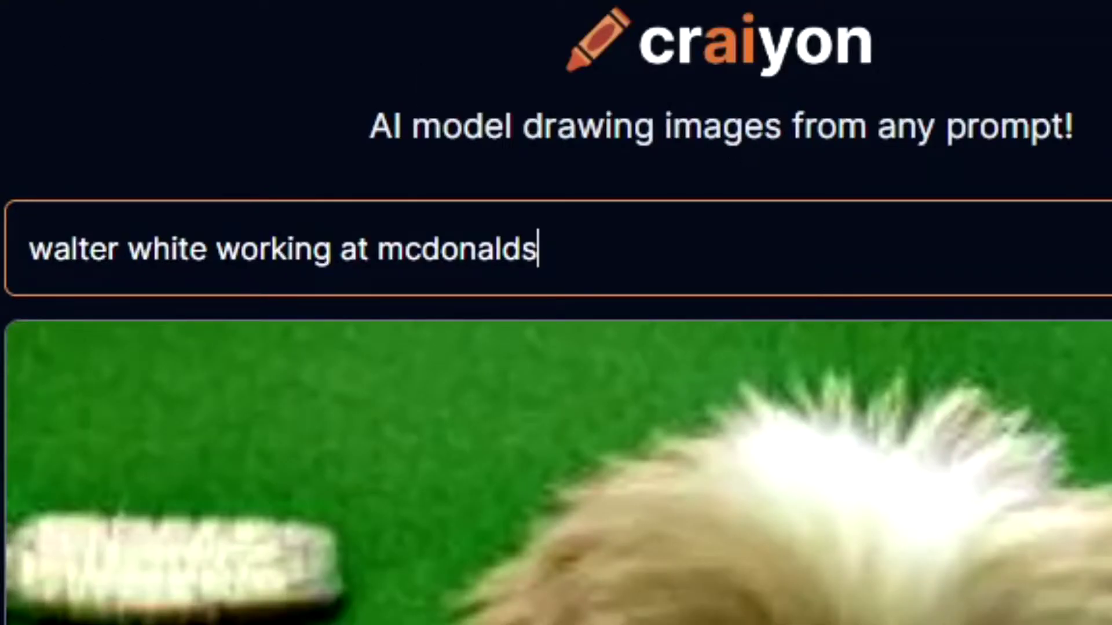
key("Return")
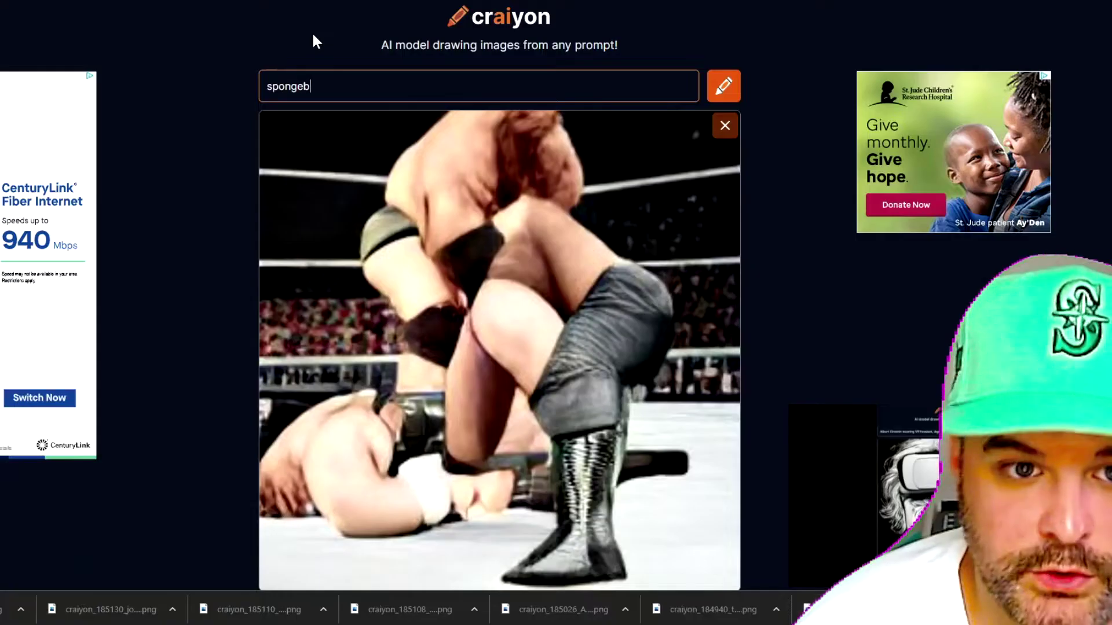
type("ob lifin")
key("BackSpace")
key("BackSpace")
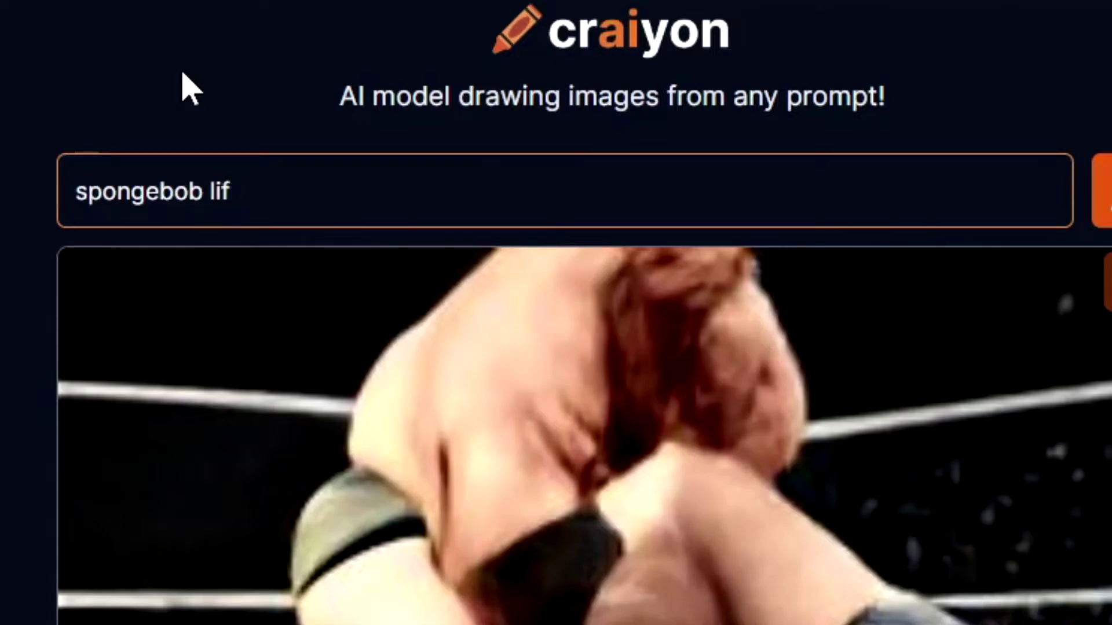
type("ting weights")
key("Return")
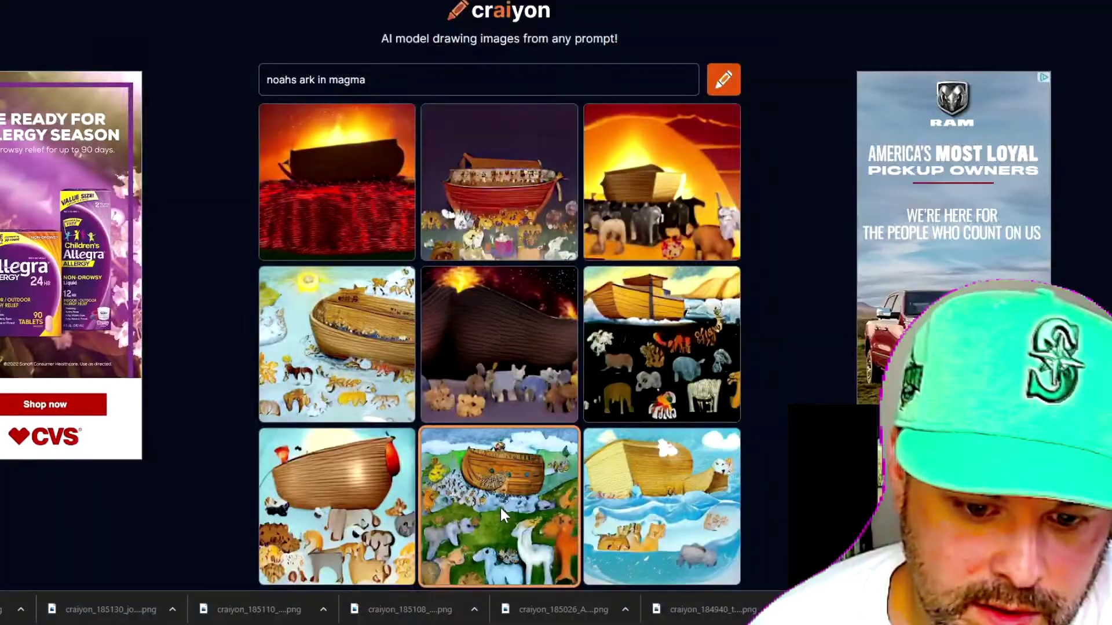
View the bottom-middle and top-middle red ark images enlarged, closing each.
left_click(501, 509)
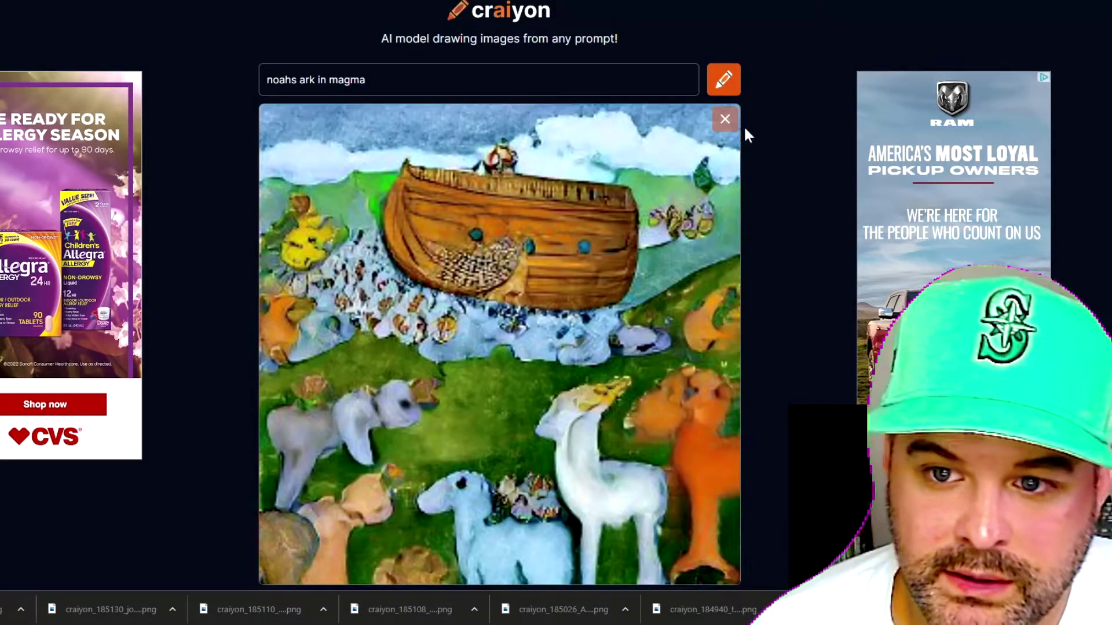
left_click(725, 119)
left_click(488, 239)
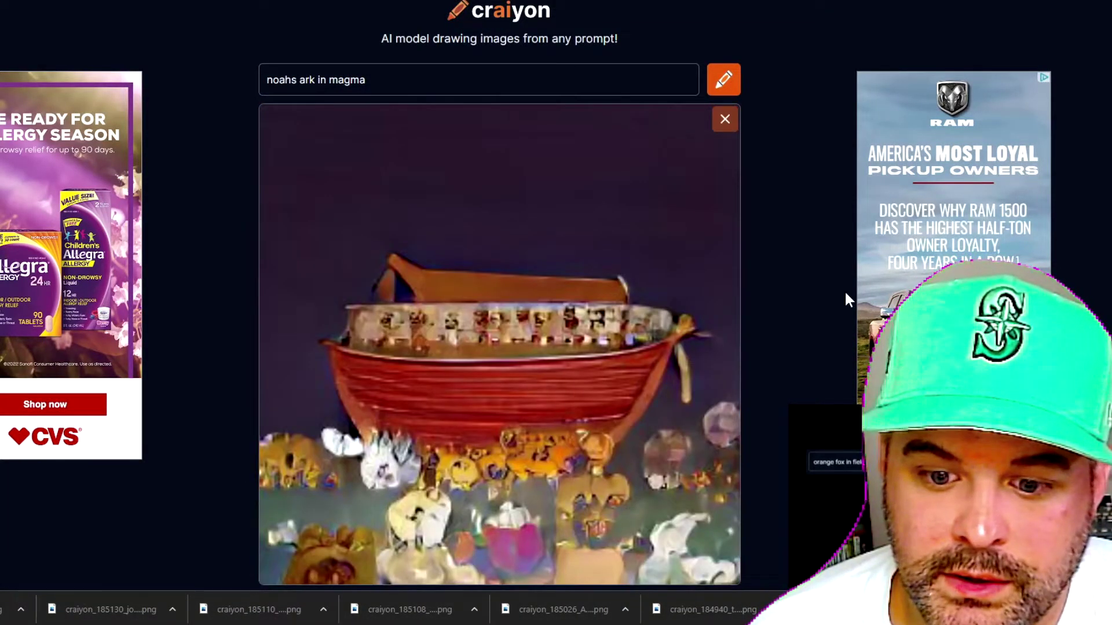
left_click(767, 350)
View the top-right and top-left lava arks, then enlarge a McDonald's worker image.
left_click(865, 151)
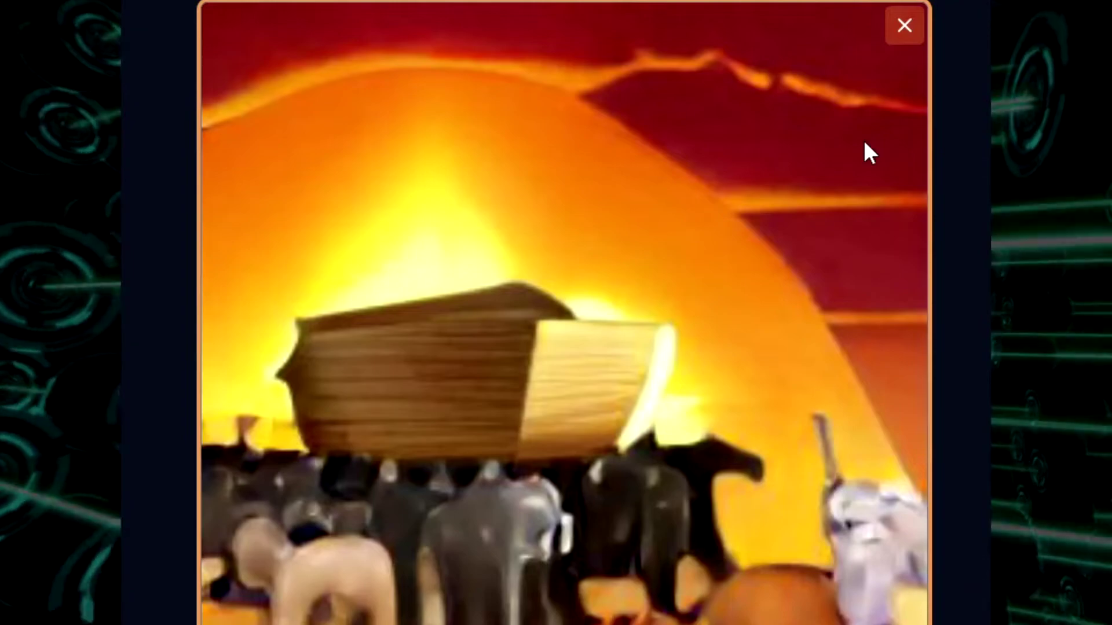
left_click(904, 25)
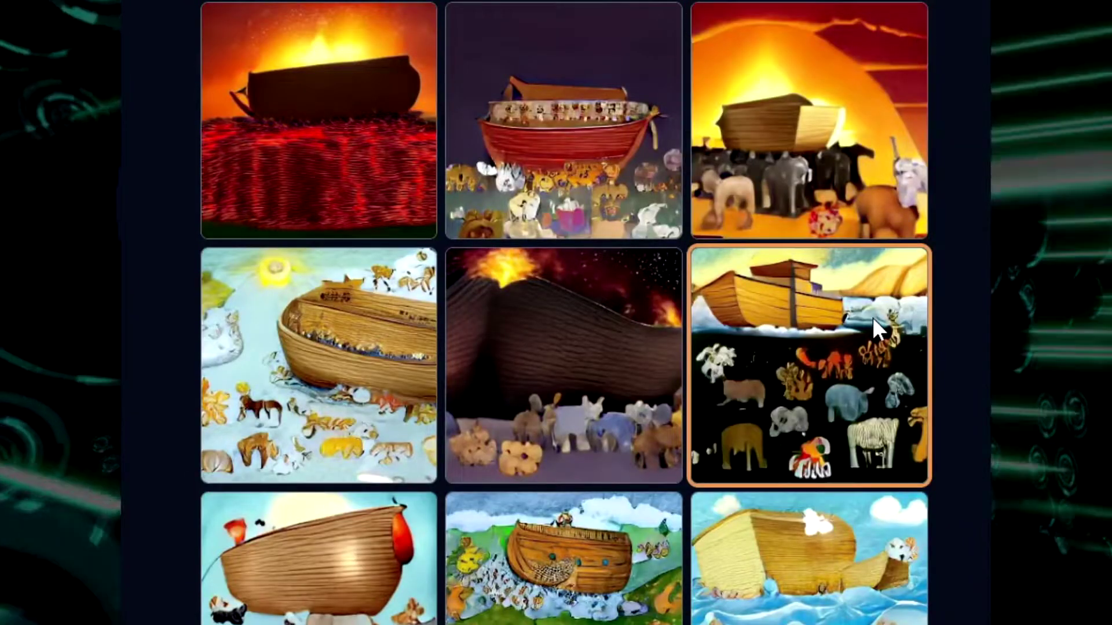
left_click(316, 145)
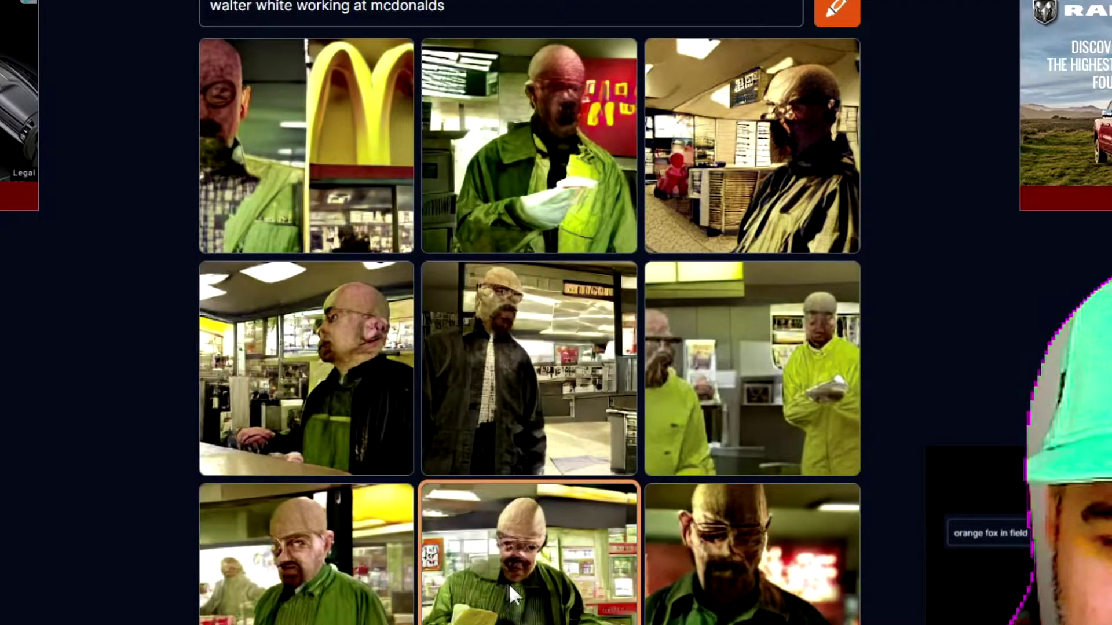
left_click(516, 580)
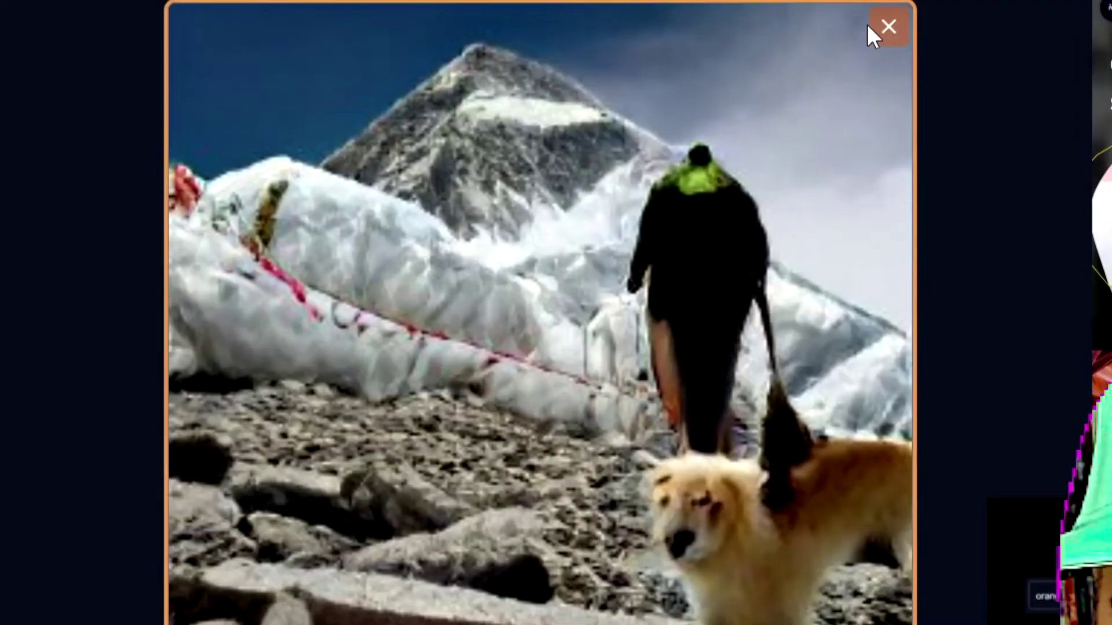
Close the Everest dog image and browse several blue car results enlarged.
left_click(869, 26)
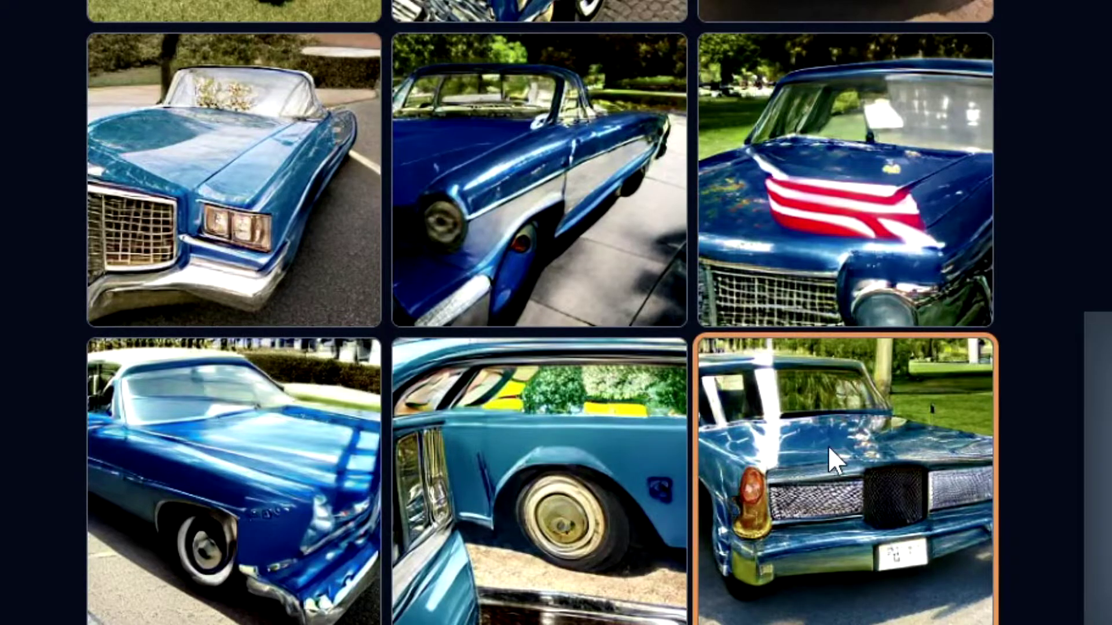
left_click(829, 449)
key("Right")
left_click(729, 110)
left_click(714, 336)
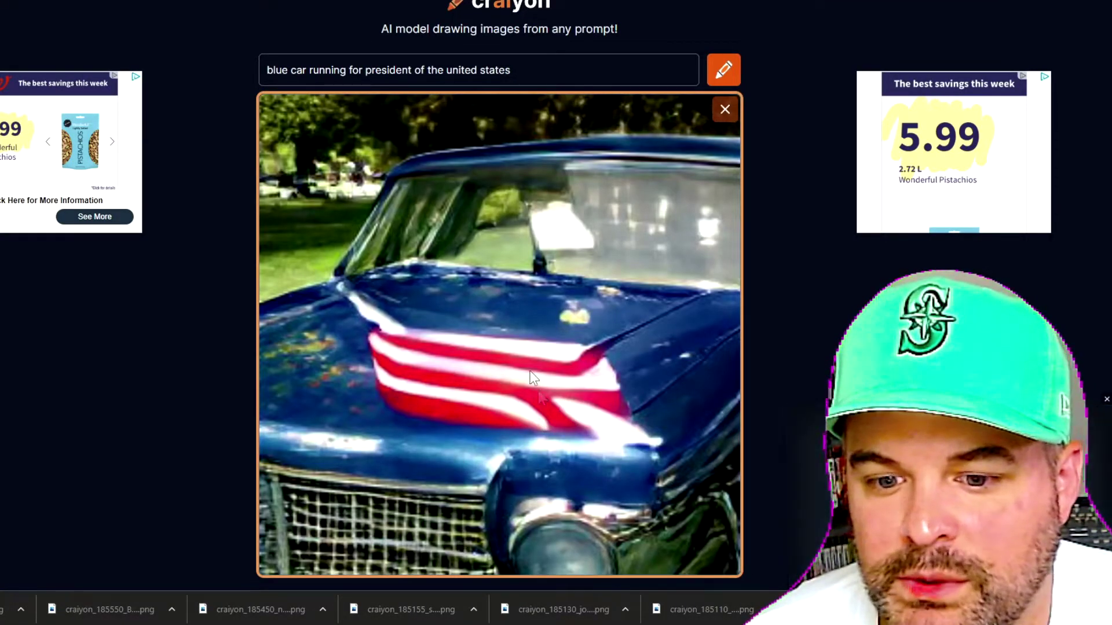
left_click(725, 109)
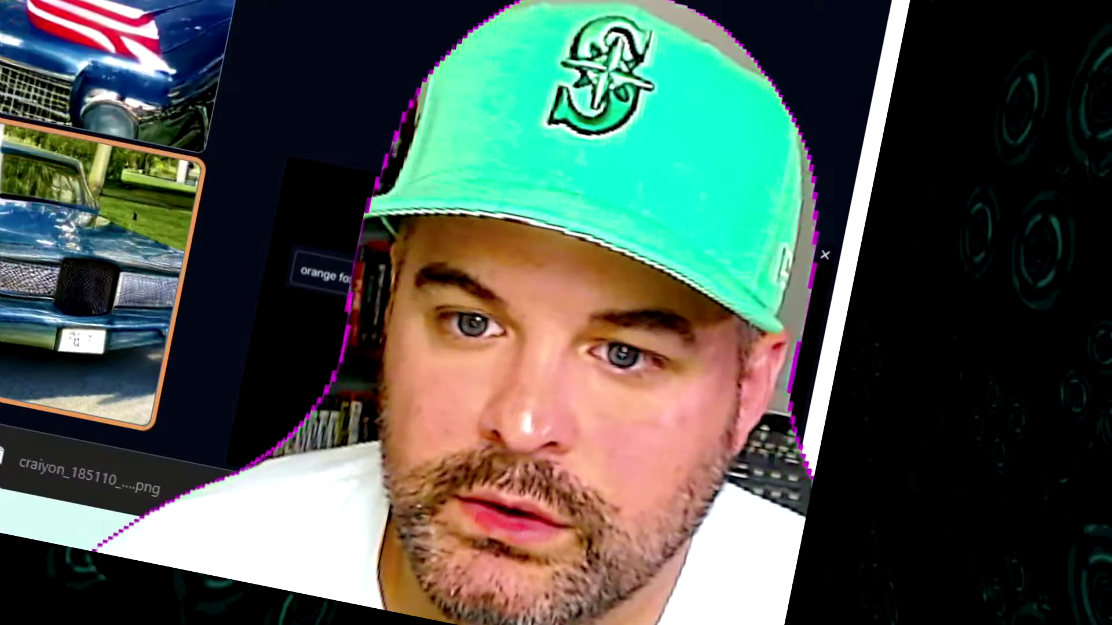
left_click(671, 498)
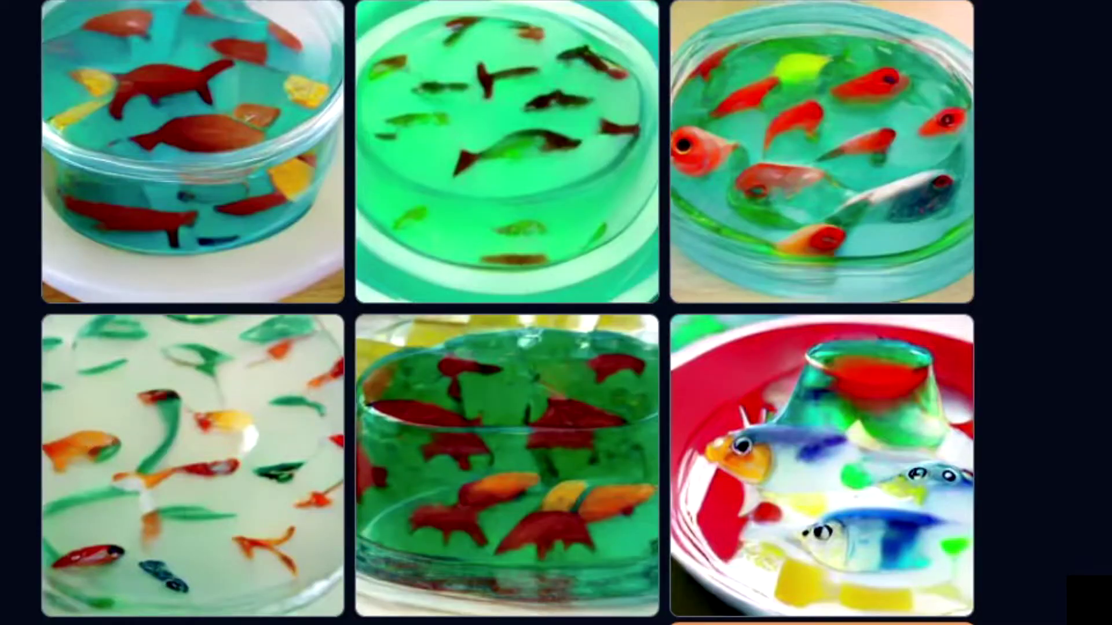
Enlarge one of the fish in jello images.
left_click(879, 534)
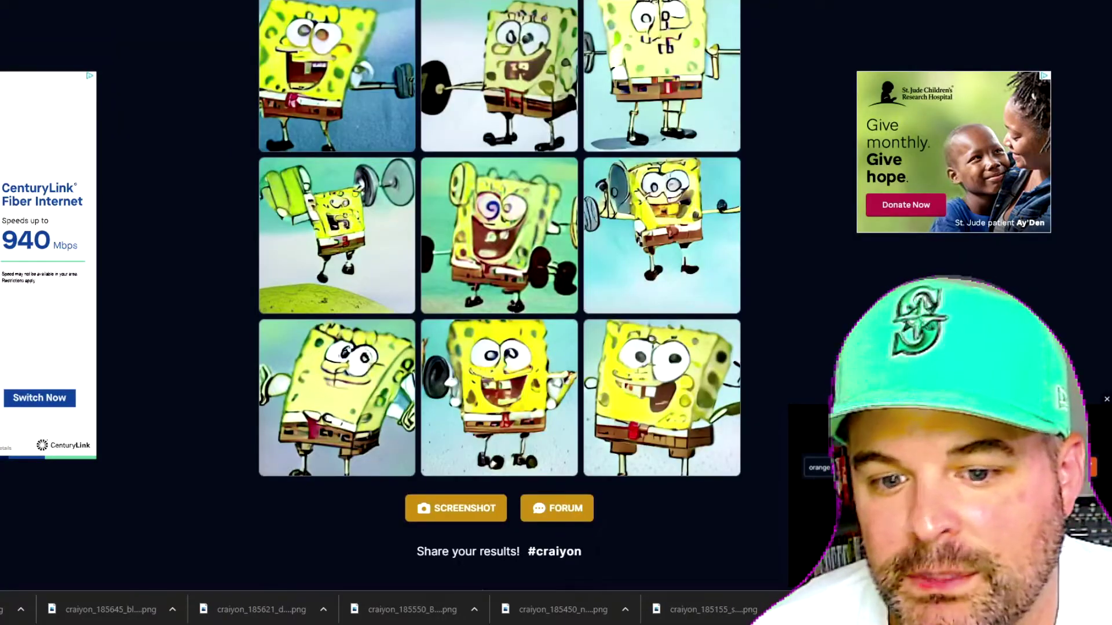
scroll(499, 313, "up", 1)
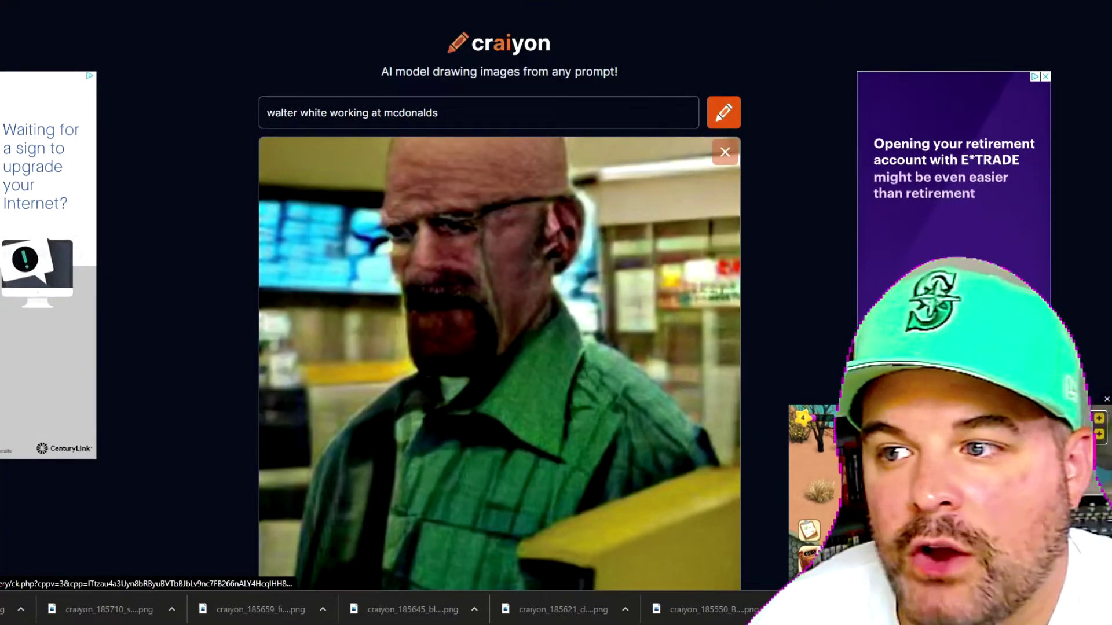
scroll(533, 138, "down", 1)
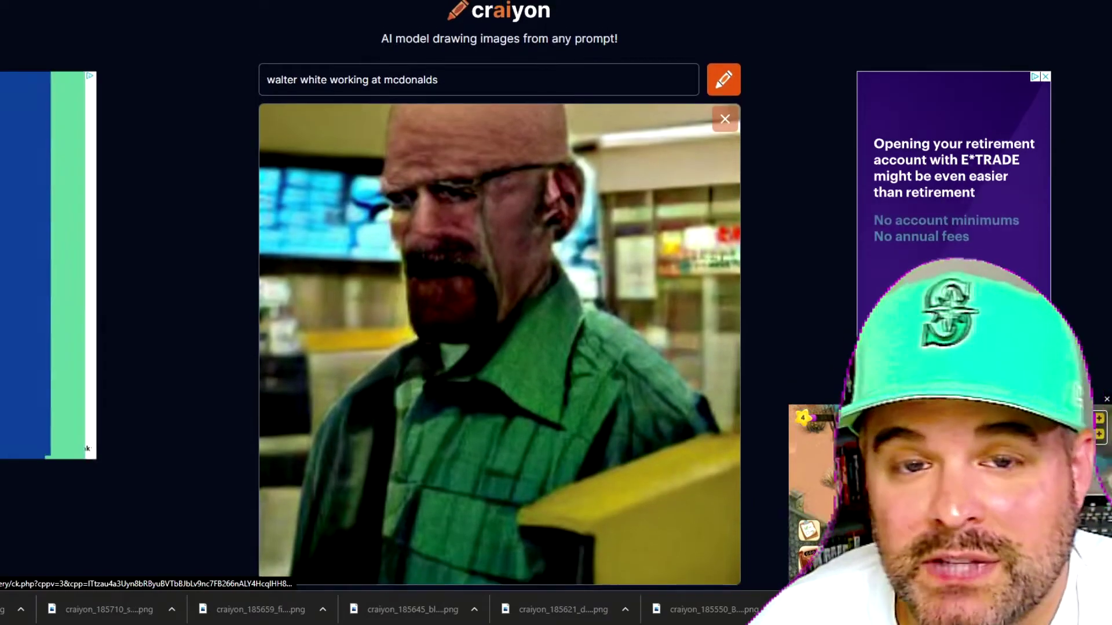